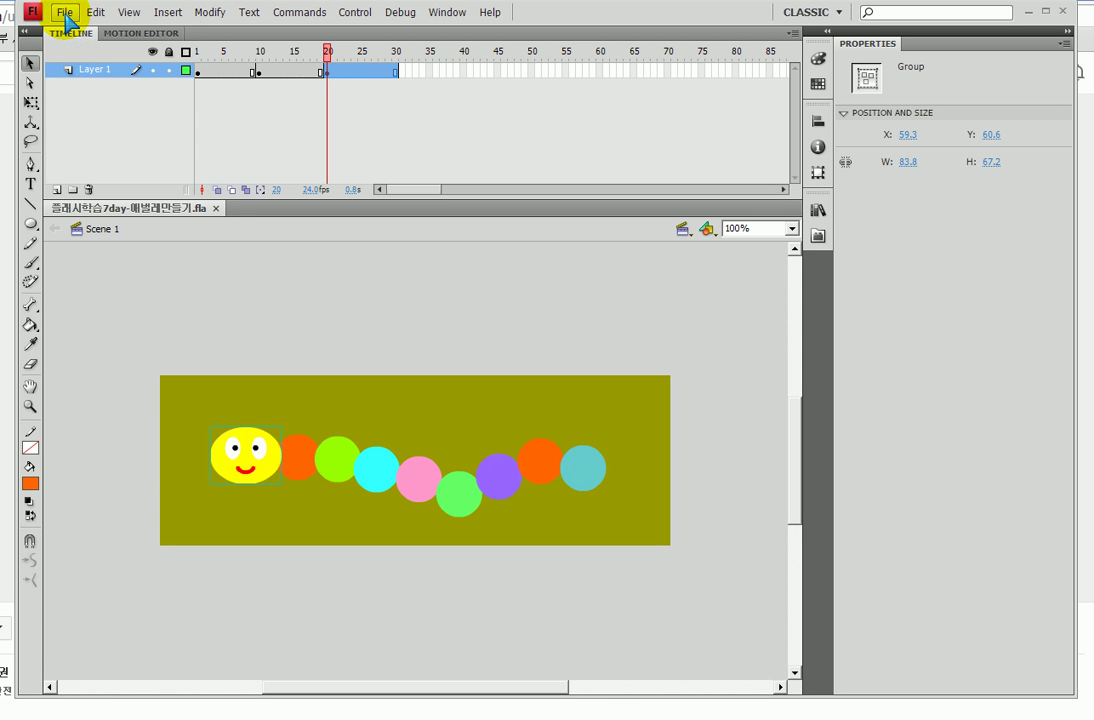
Step: Close the caterpillar document and open 플래시학습7day-비행기심볼_클래식트윈.fla
left_click(215, 208)
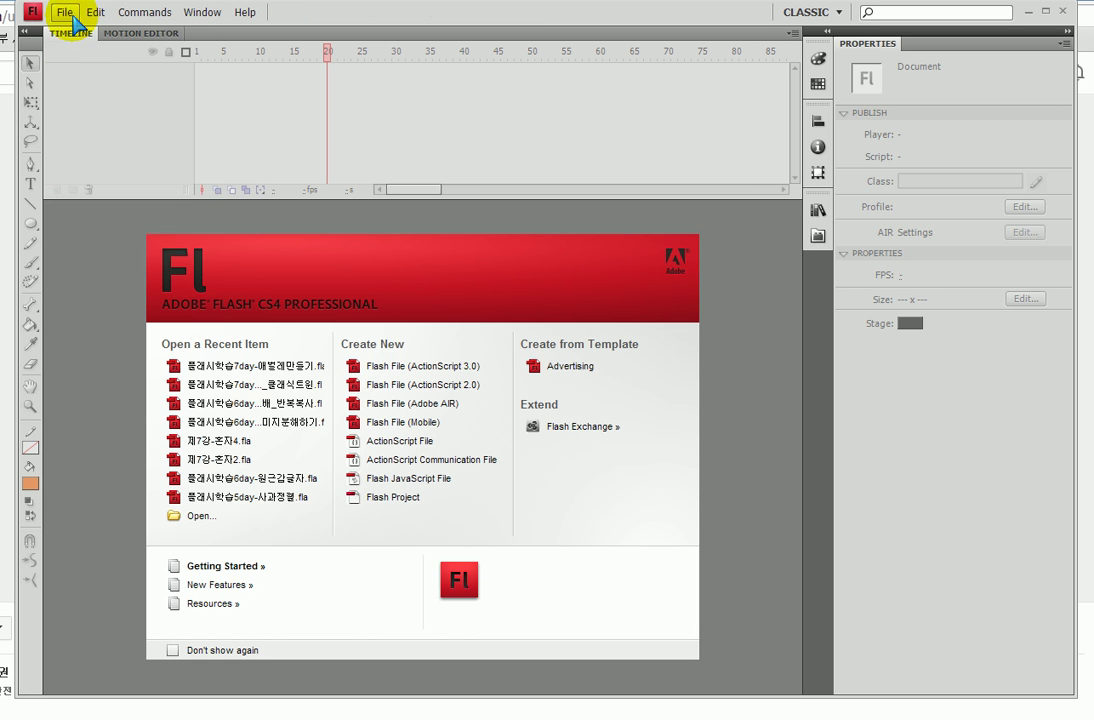
left_click(64, 12)
left_click(78, 45)
left_click_drag(517, 452, 725, 447)
left_click(493, 242)
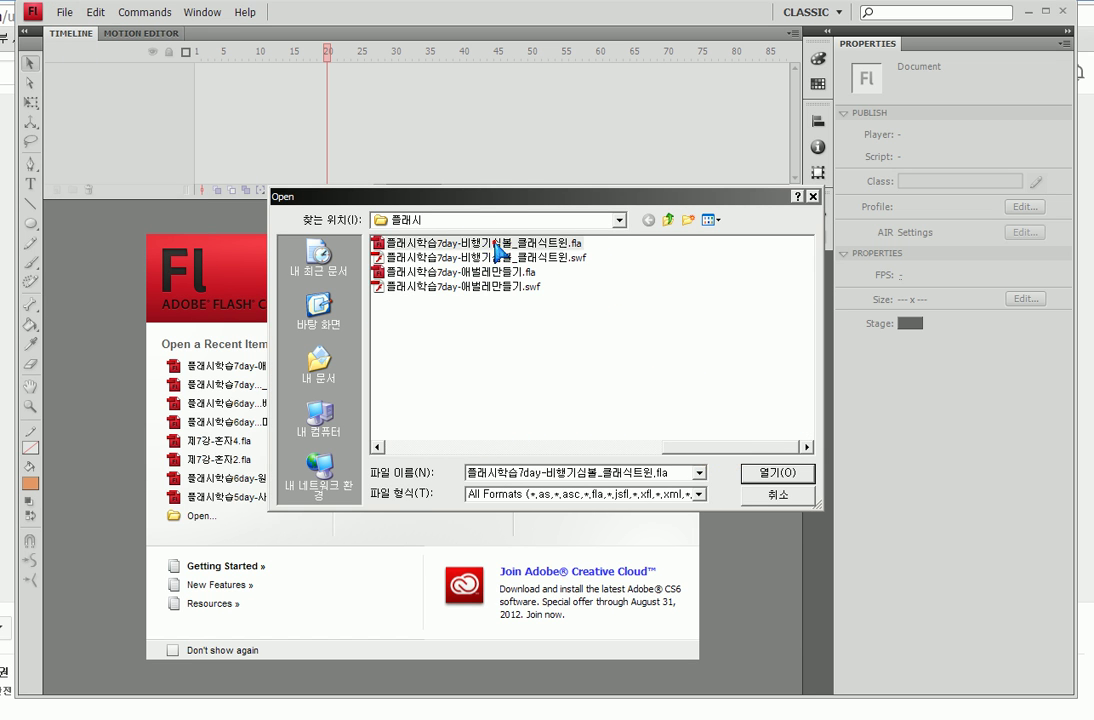
left_click(782, 474)
Step: Save a copy of the airplane document as 플래시학습7day-비행기심볼_클래식트윈-1.fla
left_click(70, 15)
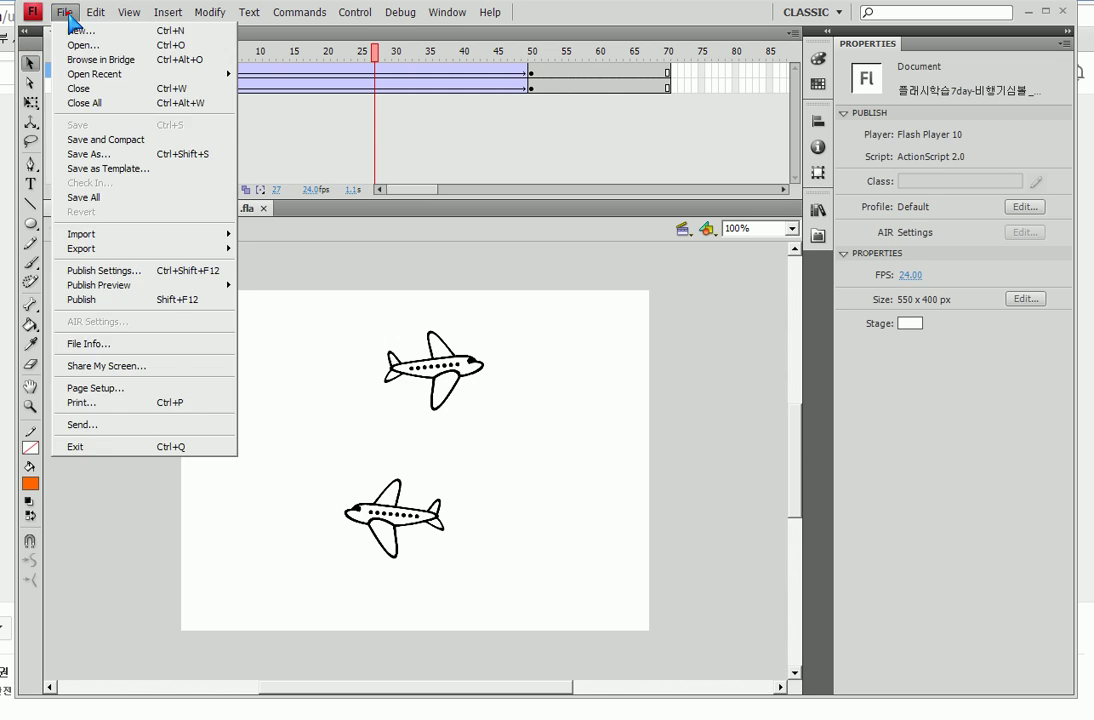
left_click(98, 152)
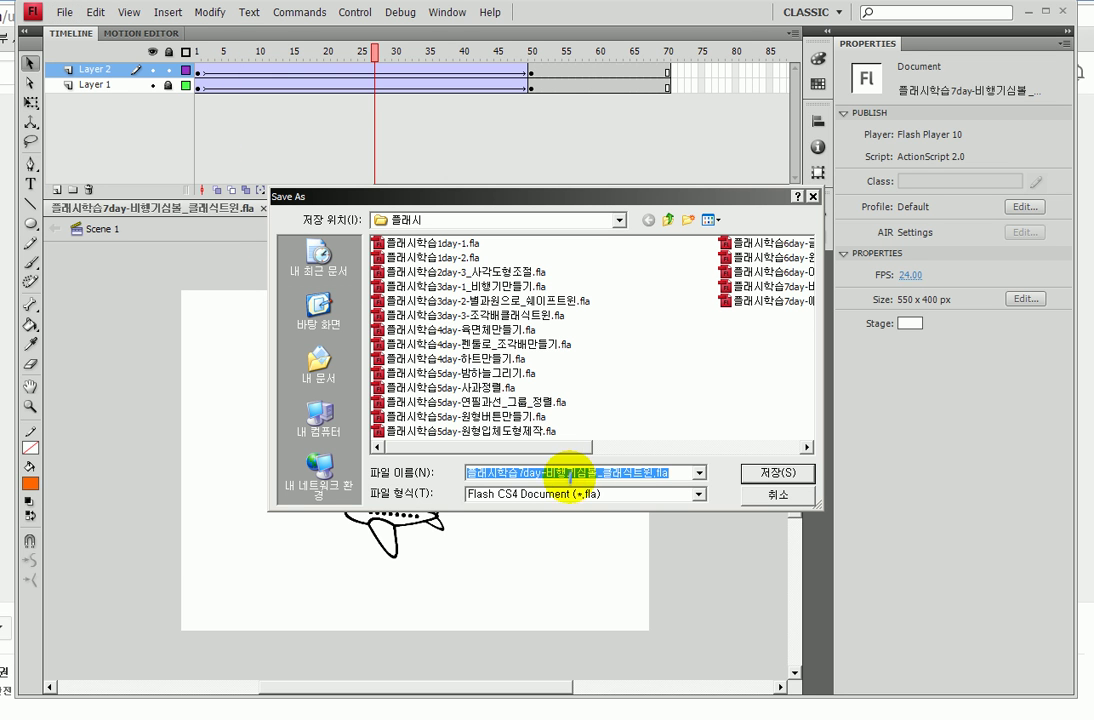
left_click(620, 472)
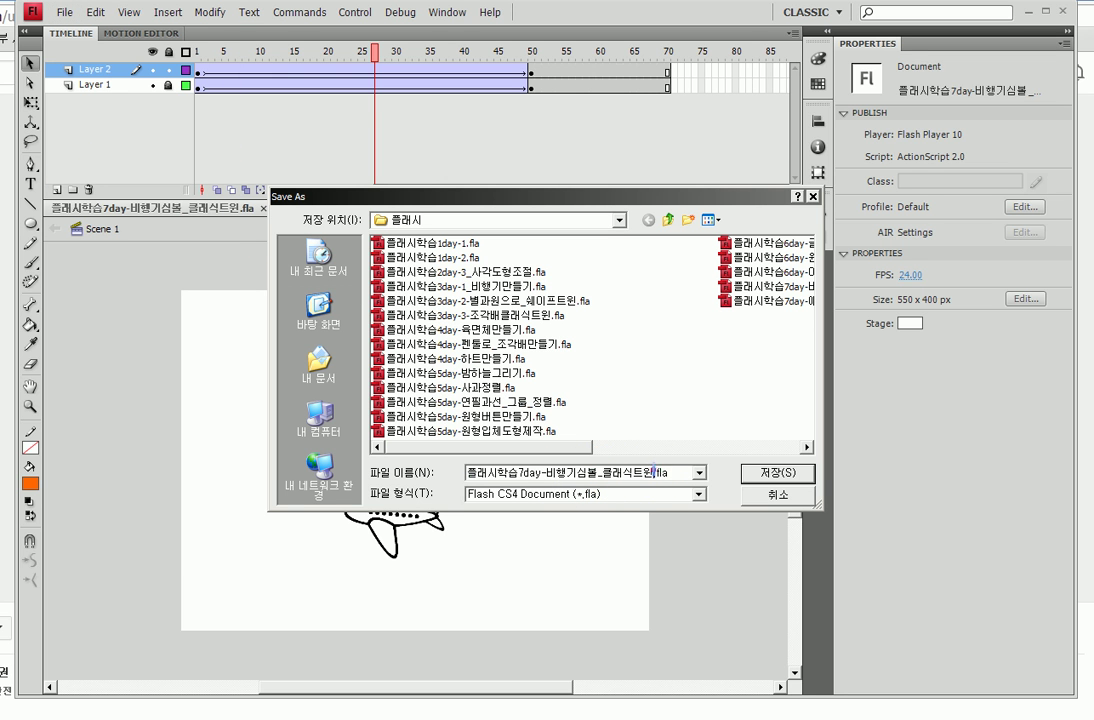
left_click(740, 474)
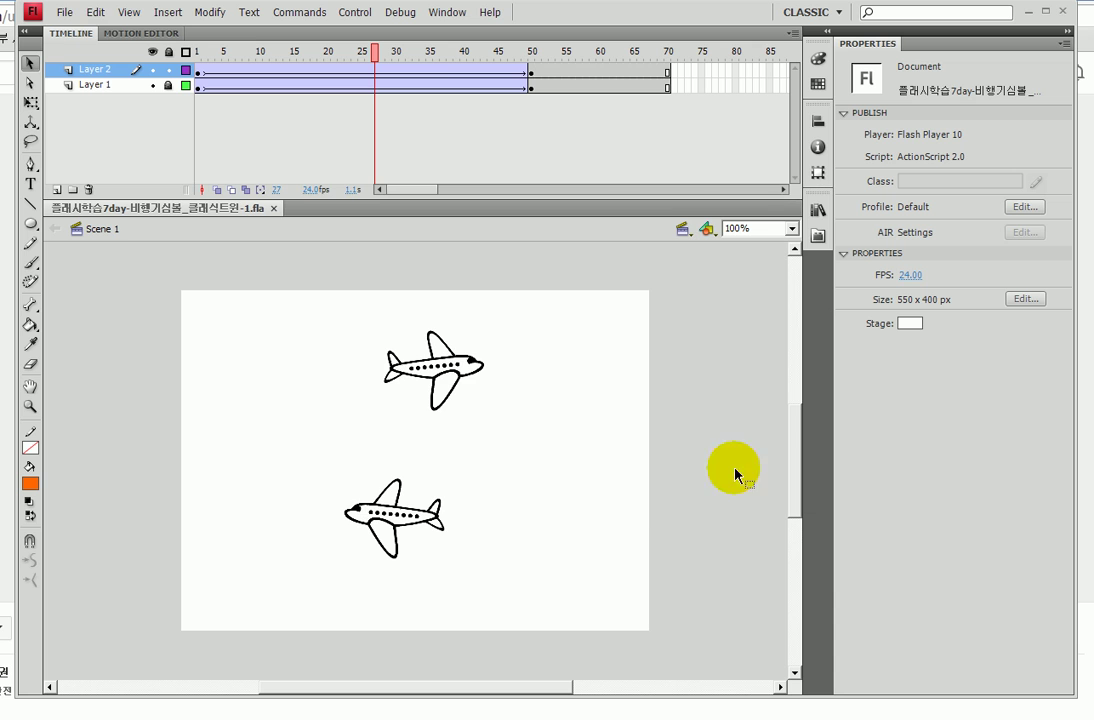
Step: Delete Layer 2 and unlock Layer 1, checking the plane's flight up to frame 50
left_click(108, 71)
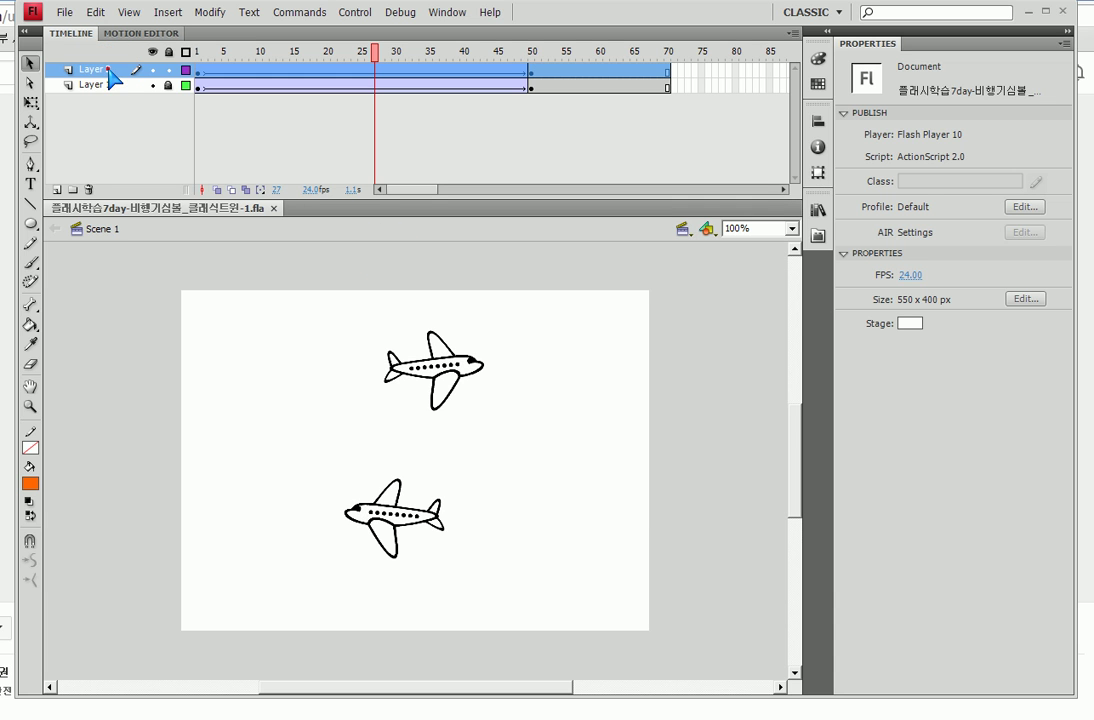
left_click(89, 190)
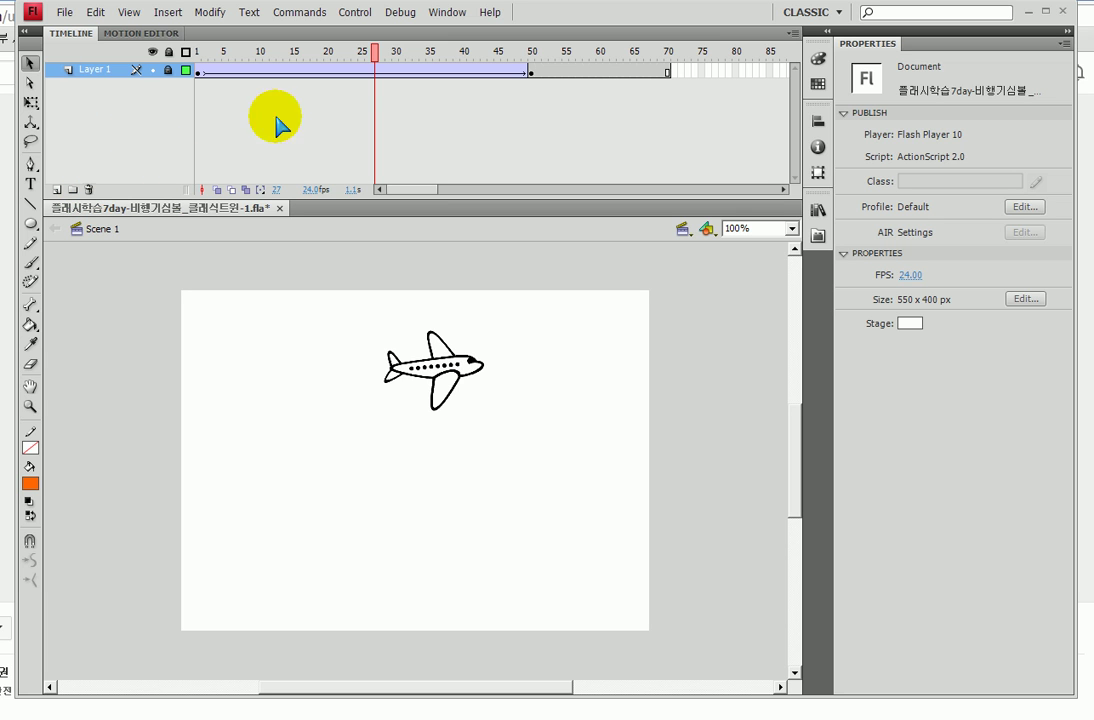
left_click_drag(200, 50, 361, 52)
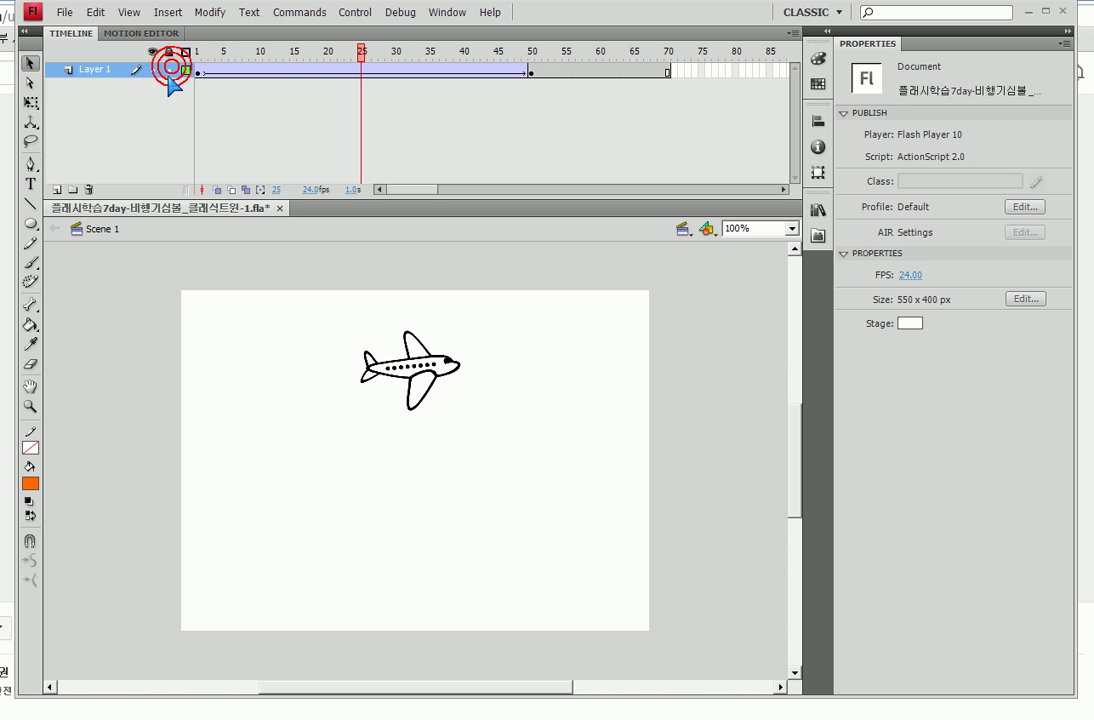
left_click_drag(201, 55, 531, 52)
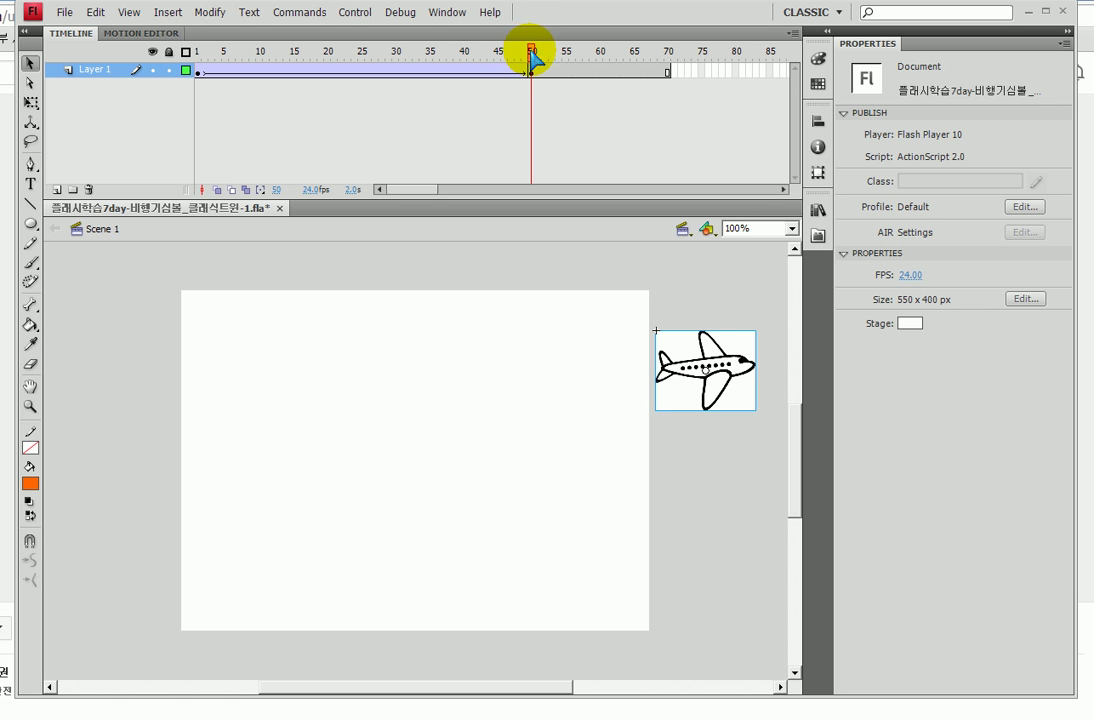
Step: Insert a keyframe at frame 55 and flip the plane horizontally by setting its width scale to -100%
left_click_drag(420, 697, 452, 693)
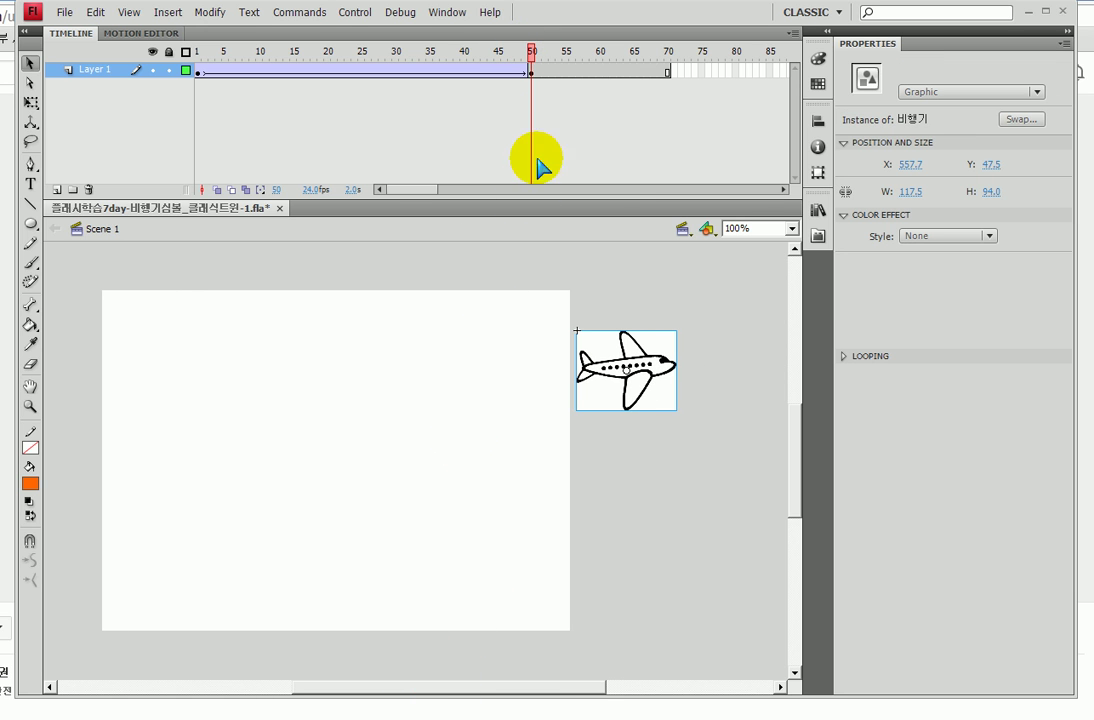
left_click(566, 72)
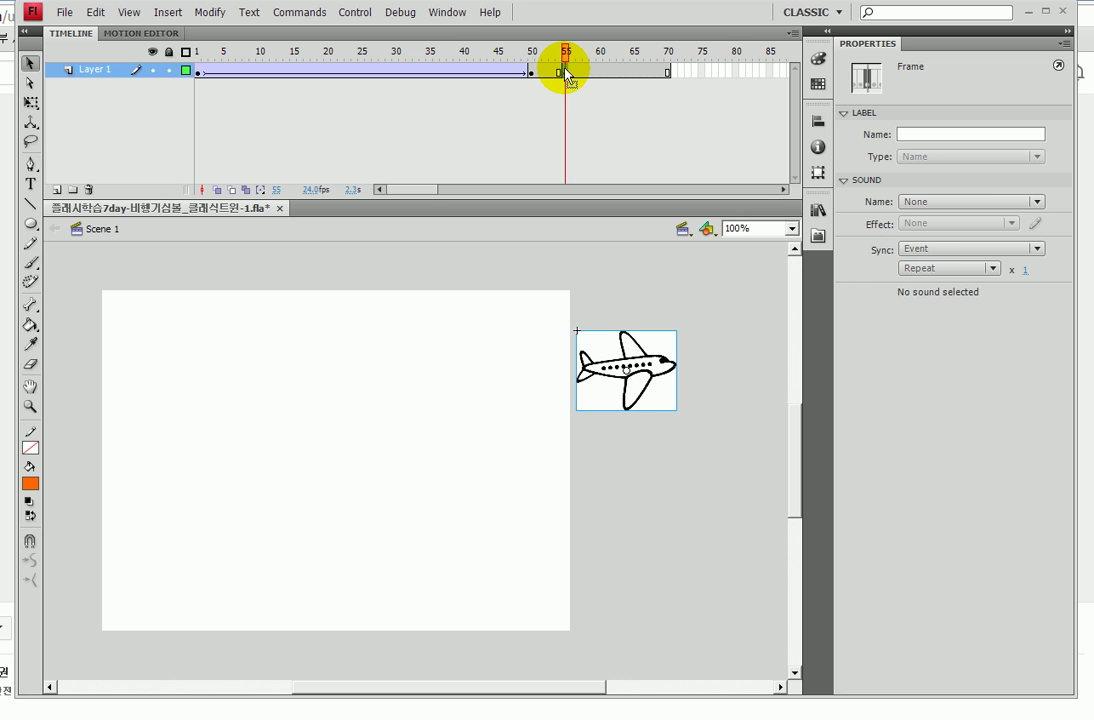
left_click(818, 120)
left_click(818, 172)
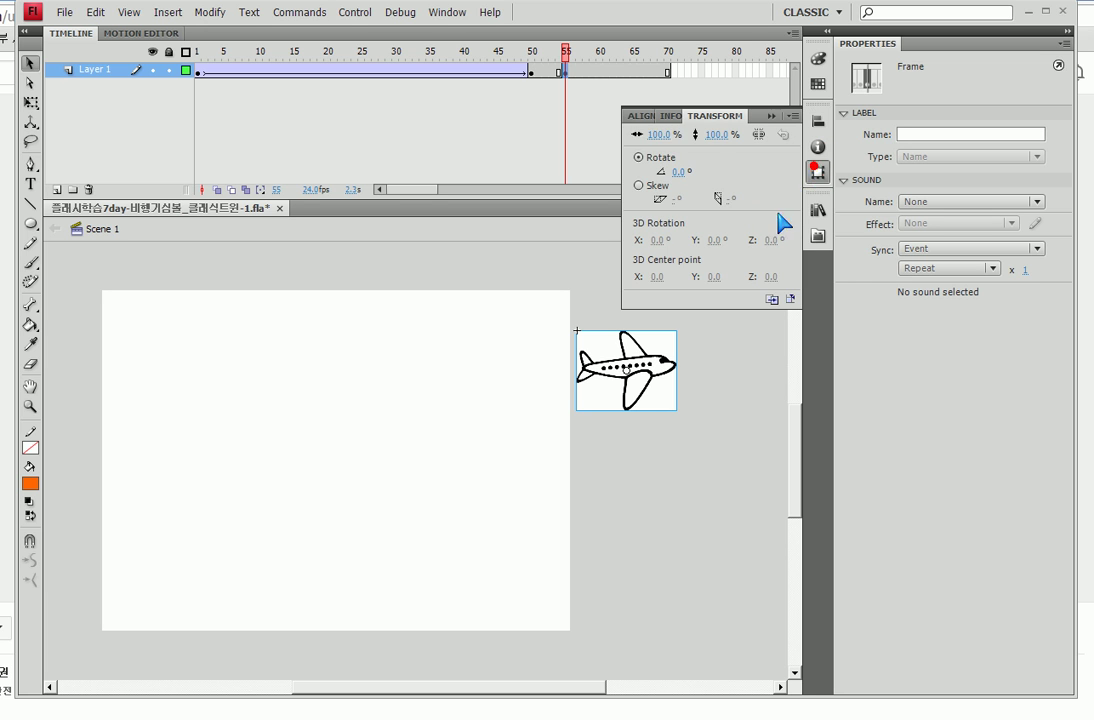
left_click(657, 136)
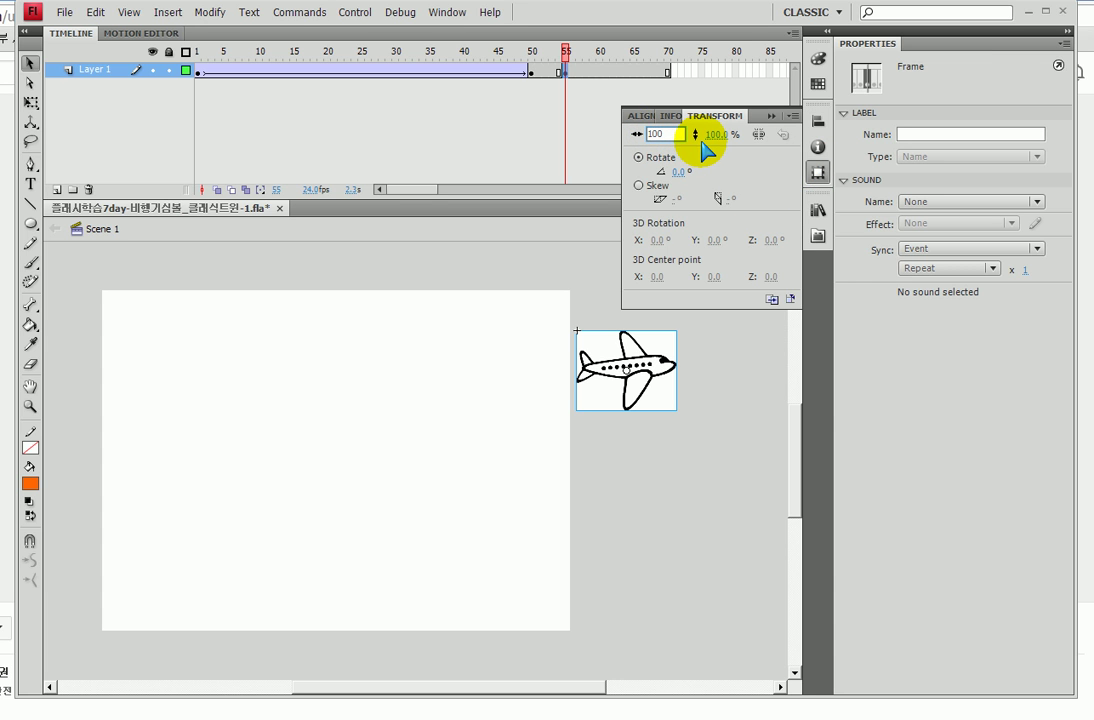
type("-")
key("Return")
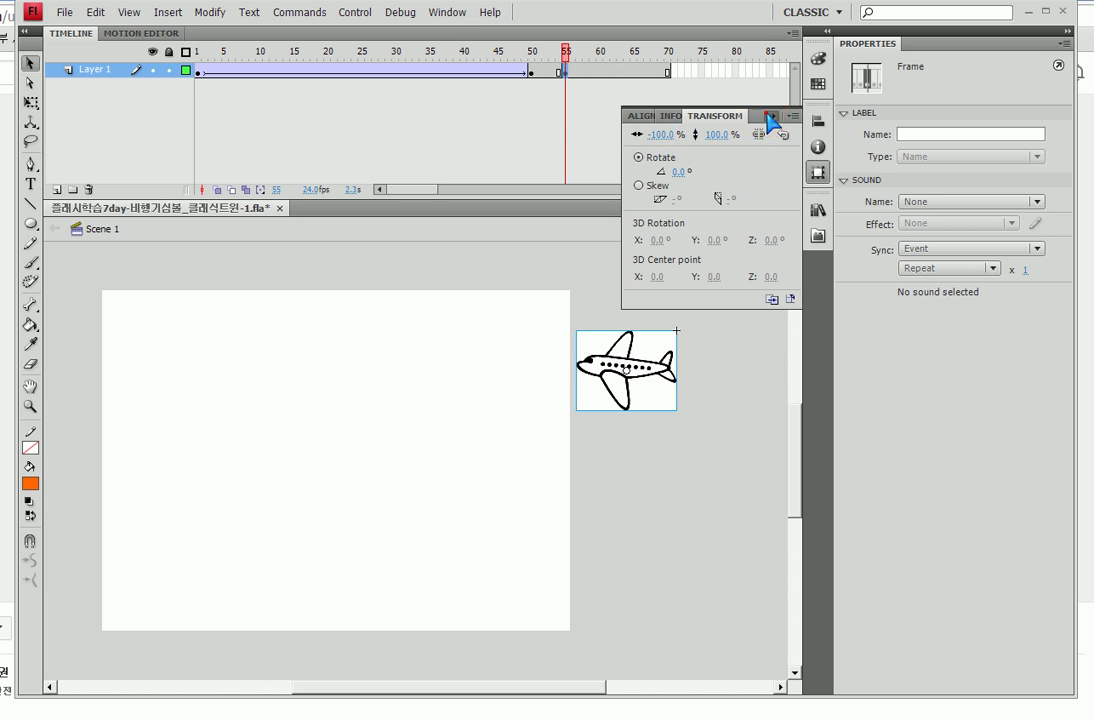
left_click(768, 116)
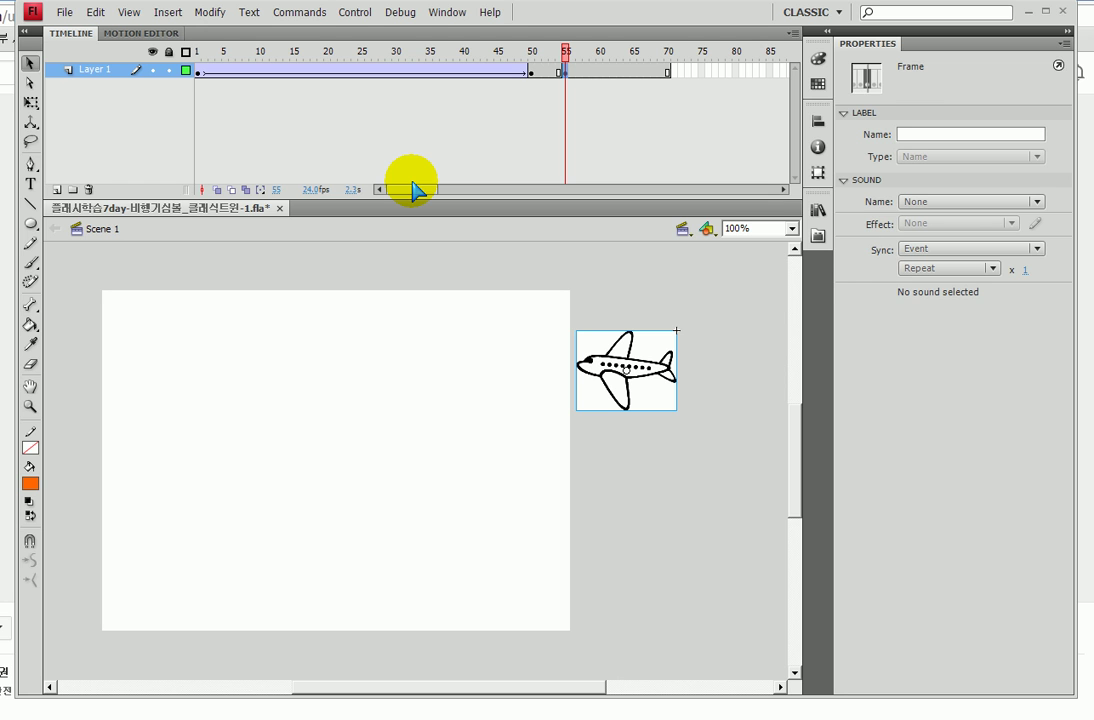
Step: Insert a keyframe at frame 105, move the plane to the stage's left edge, and create a classic tween from frame 55
left_click_drag(418, 190, 459, 188)
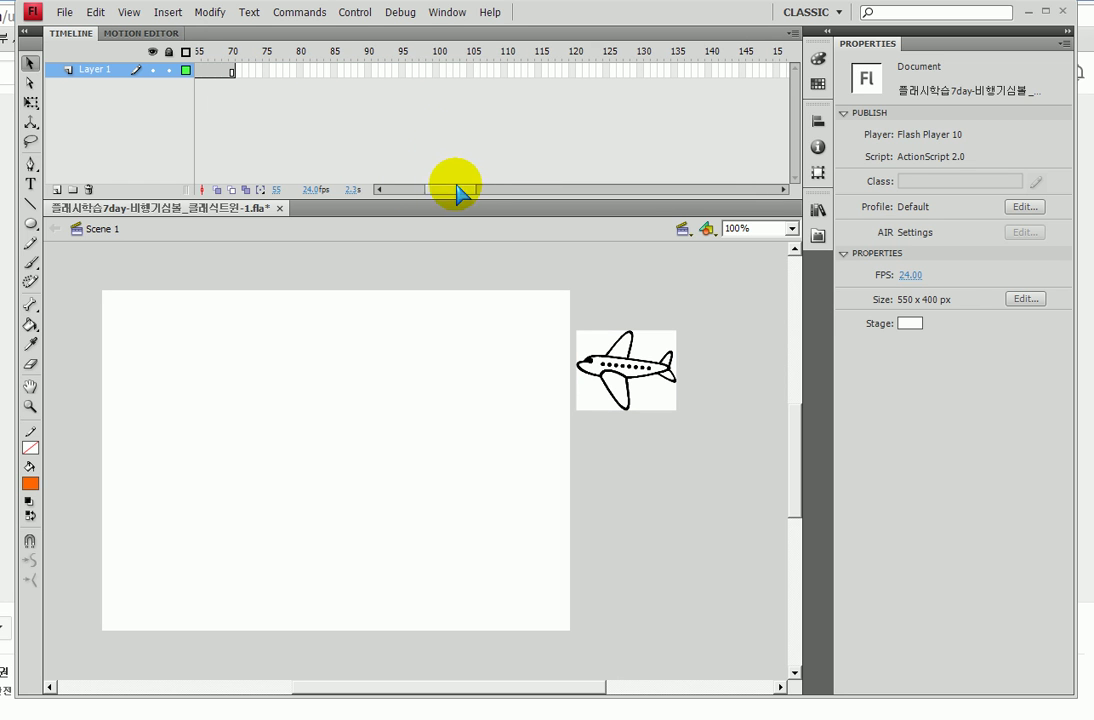
left_click(472, 70)
key("F6")
left_click_drag(645, 390, 70, 388)
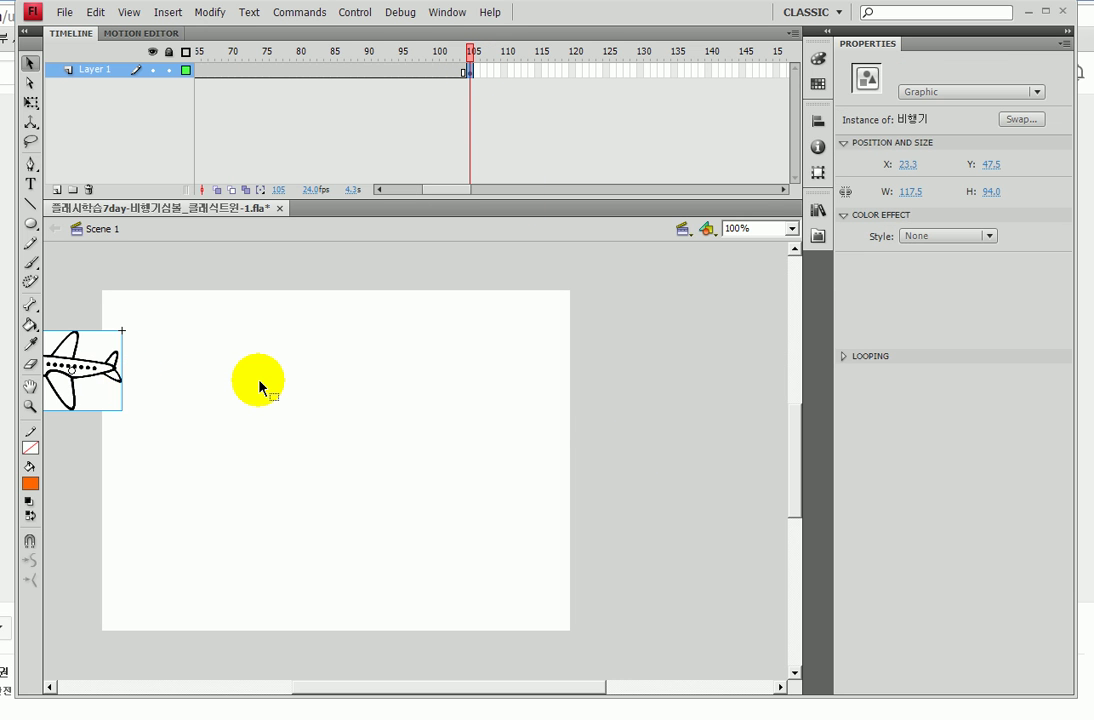
right_click(320, 71)
left_click(372, 106)
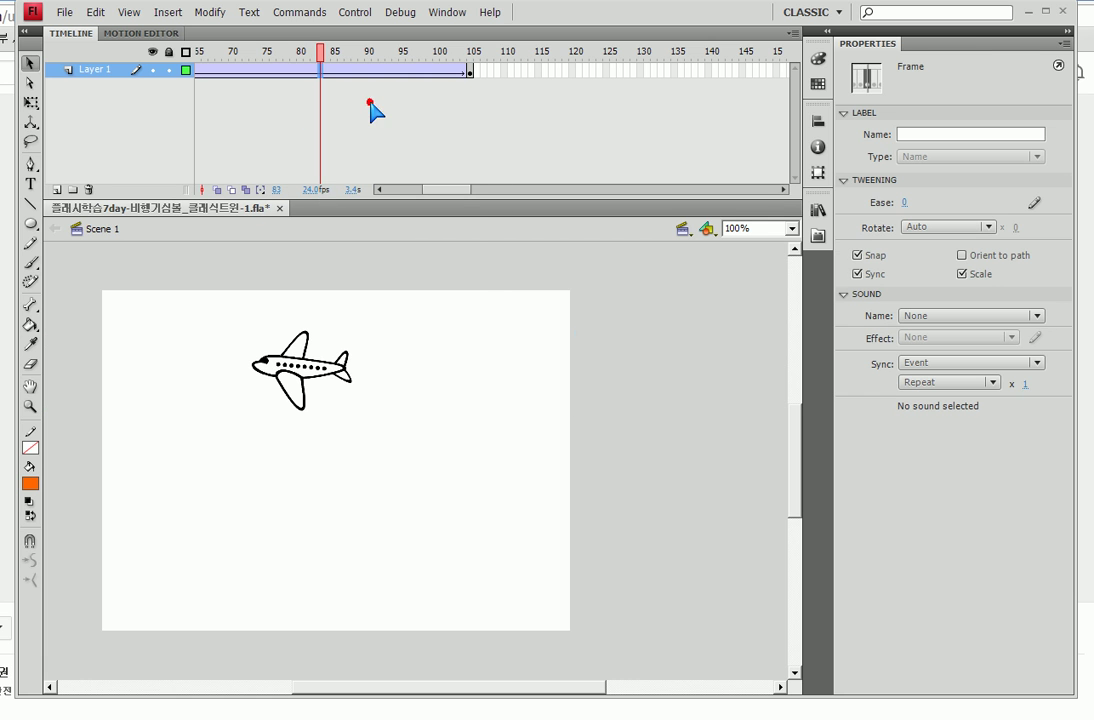
Step: Finish the plane's exit off the stage's left side at frame 105, extend Layer 1 to frame 110 and save
left_click(472, 72)
mouse_move(452, 190)
left_mouse_down()
mouse_move(415, 200)
mouse_move(452, 166)
left_mouse_up()
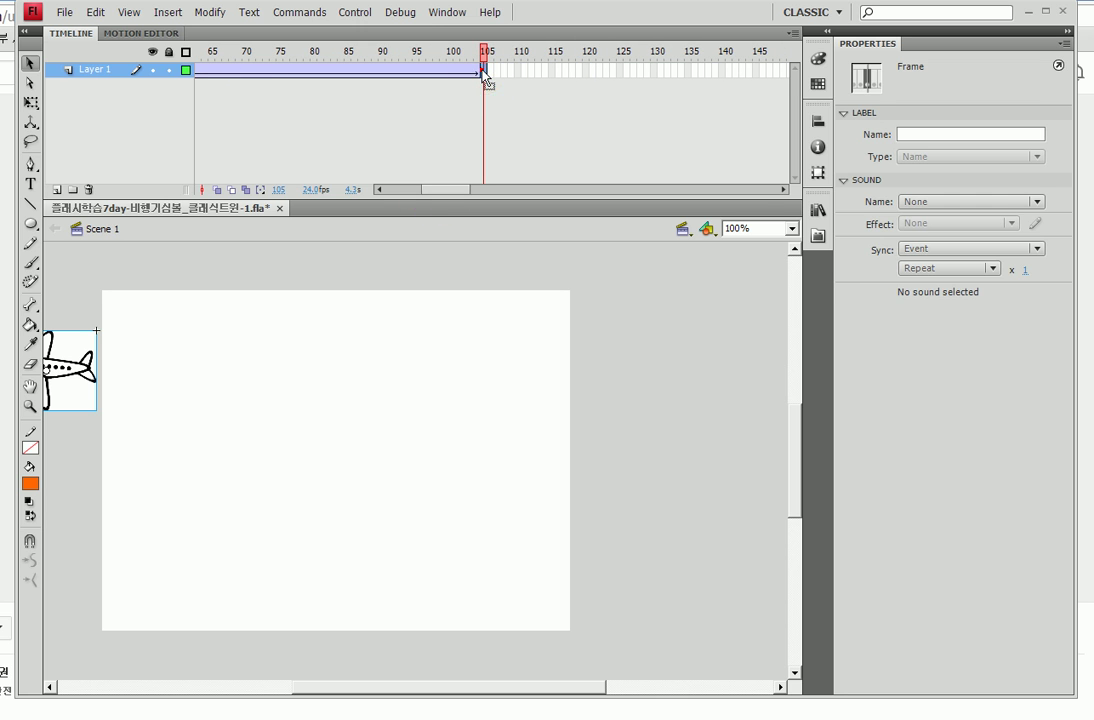
left_click(513, 70)
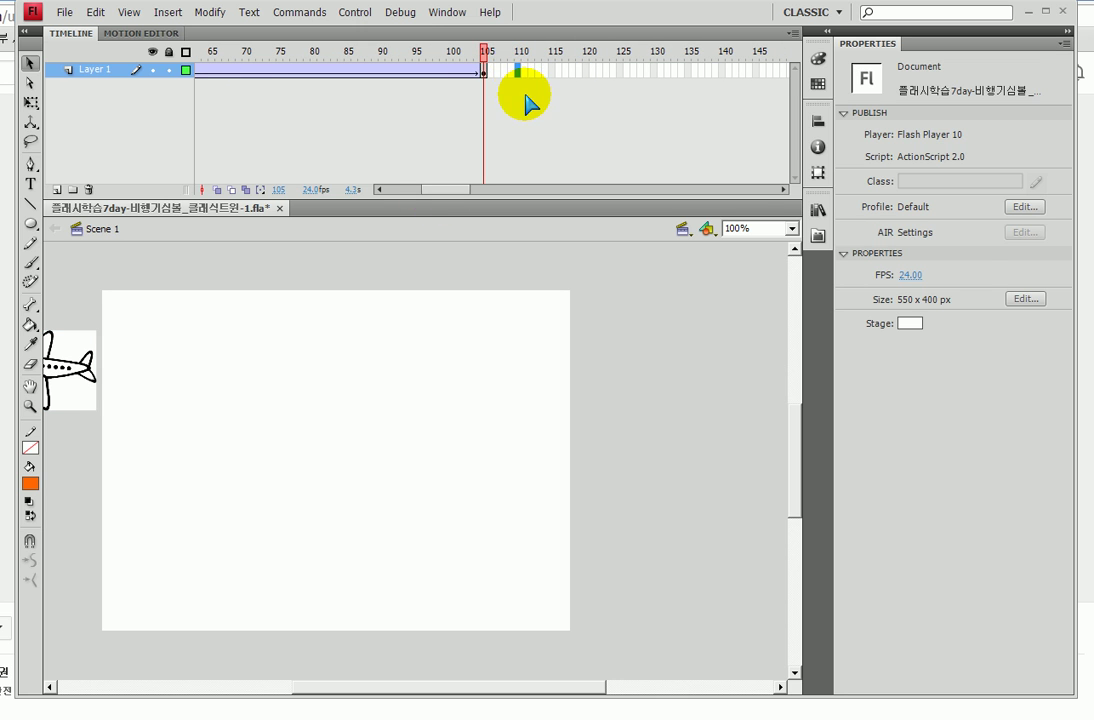
left_click(519, 72)
left_click(524, 145)
key("ctrl+s")
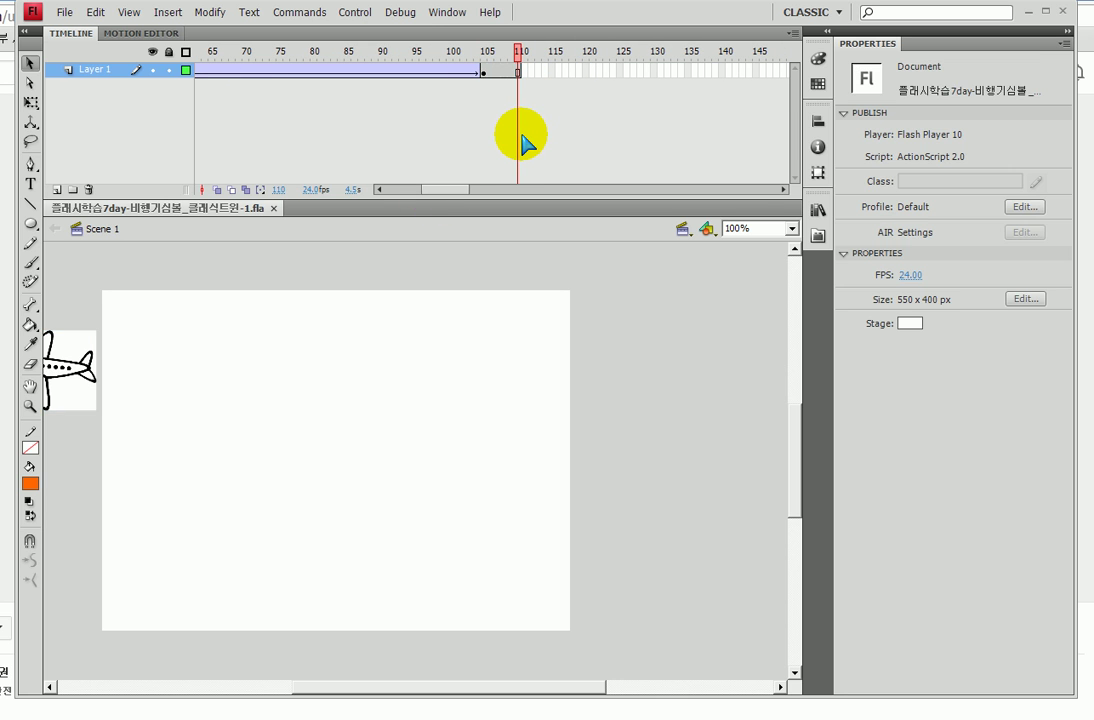
Step: Test the movie to check the plane's flight and turn, then close the preview
key("ctrl+Return")
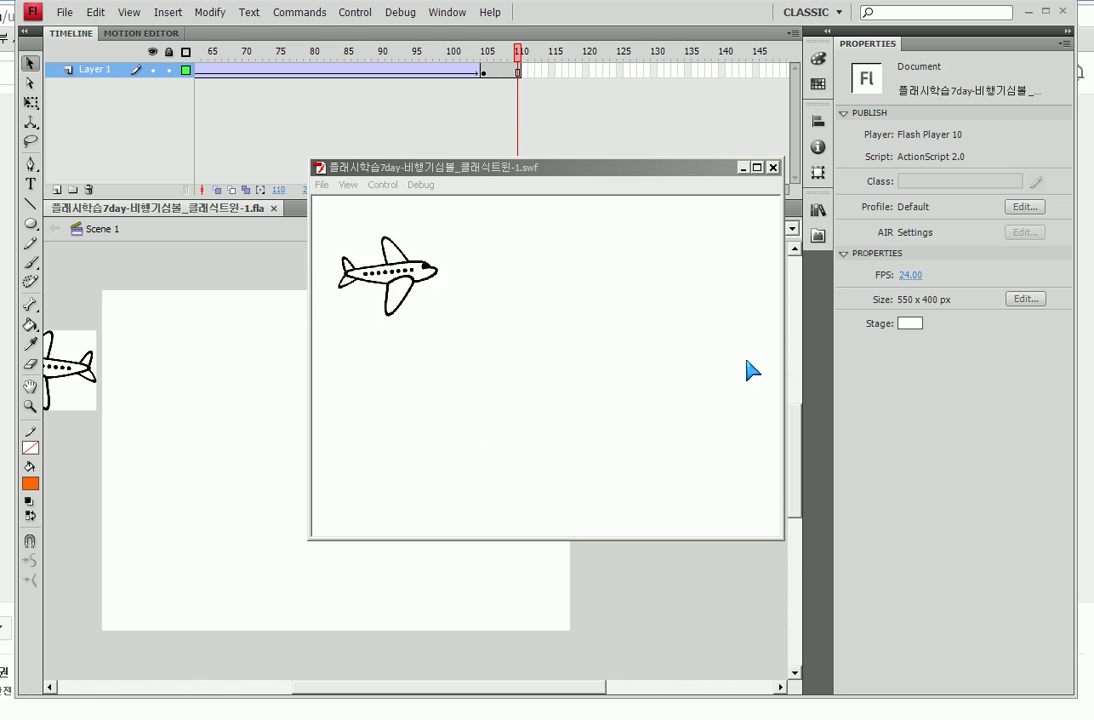
left_click(861, 597)
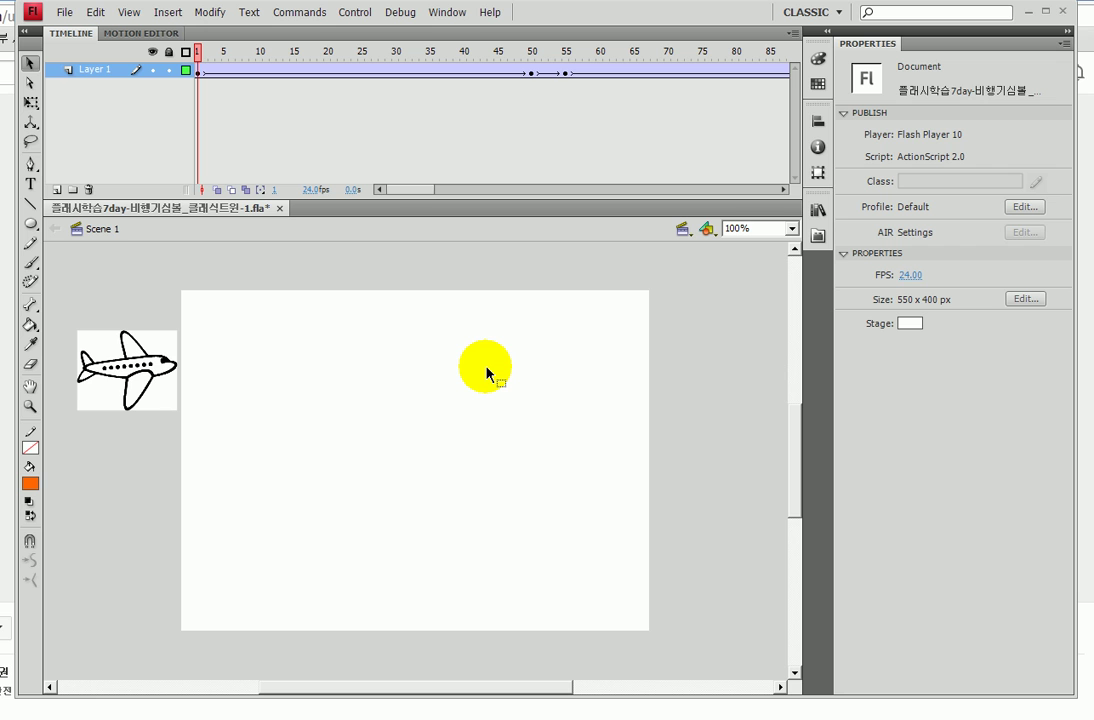
key("ctrl+Return")
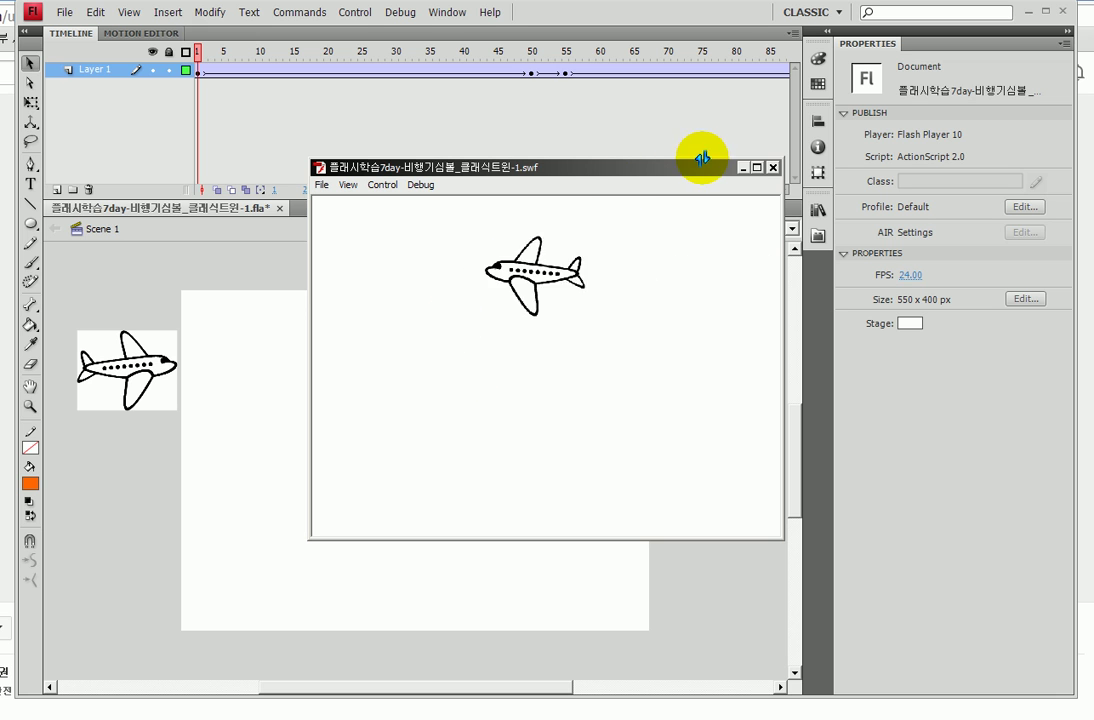
left_click(773, 168)
Step: Remove the classic tween between frames 50 and 55 of Layer 1
mouse_move(415, 190)
left_mouse_down()
mouse_move(451, 197)
mouse_move(405, 196)
left_mouse_up()
right_click(545, 74)
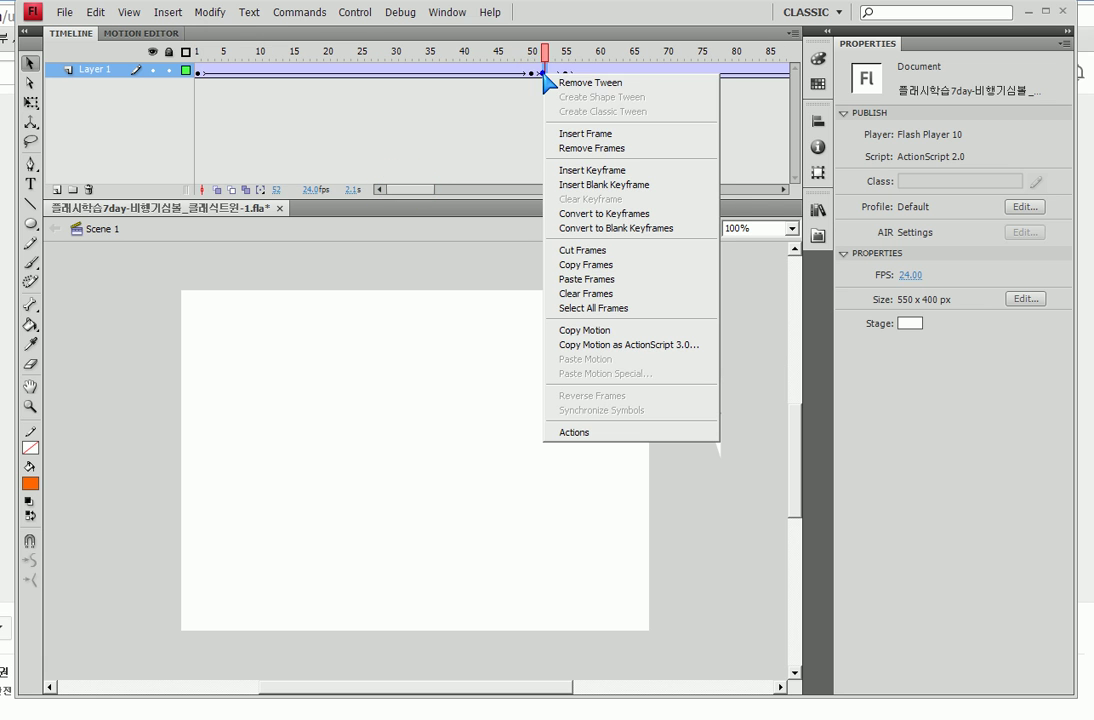
left_click(572, 83)
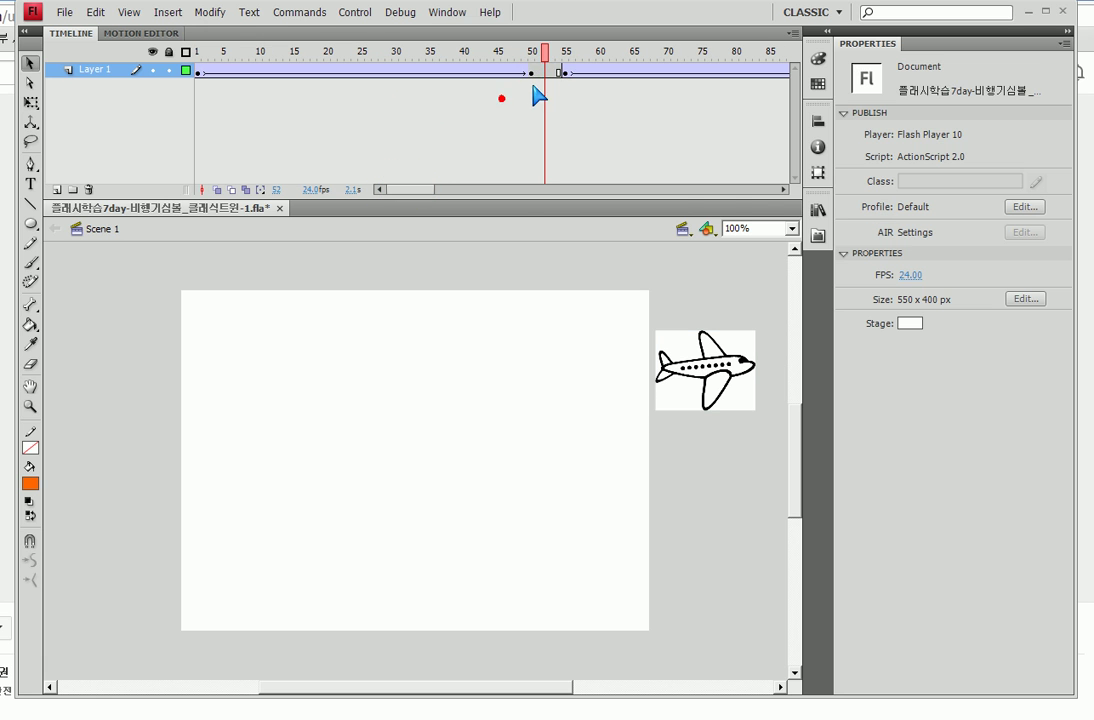
mouse_move(548, 84)
left_mouse_down()
mouse_move(545, 46)
mouse_move(566, 60)
mouse_move(540, 93)
left_mouse_up()
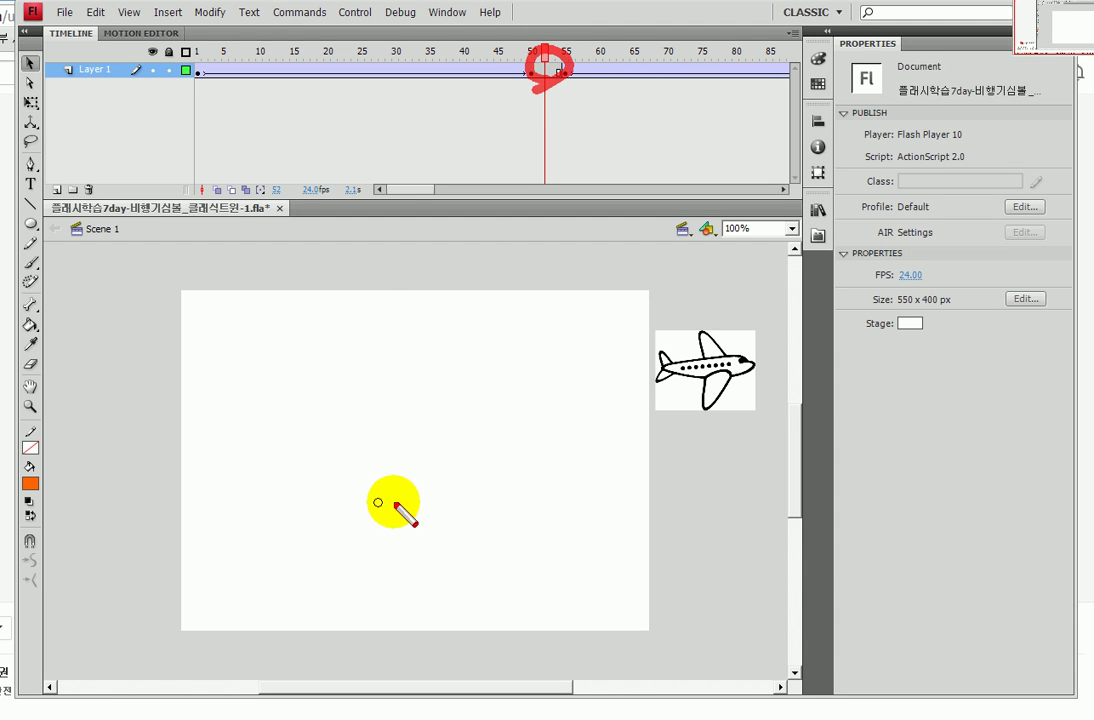
mouse_move(149, 367)
left_mouse_down()
mouse_move(605, 367)
mouse_move(663, 348)
mouse_move(159, 366)
left_mouse_up()
mouse_move(168, 503)
left_mouse_down()
mouse_move(610, 505)
mouse_move(225, 542)
mouse_move(162, 530)
mouse_move(222, 535)
mouse_move(230, 547)
left_mouse_up()
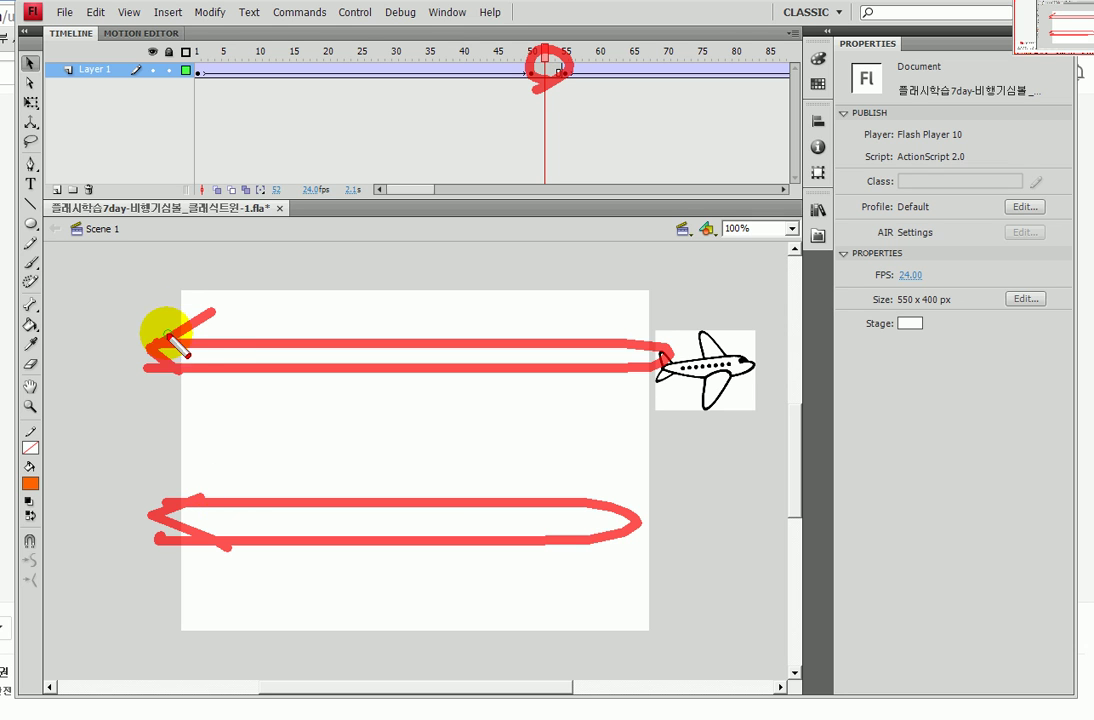
key("Escape")
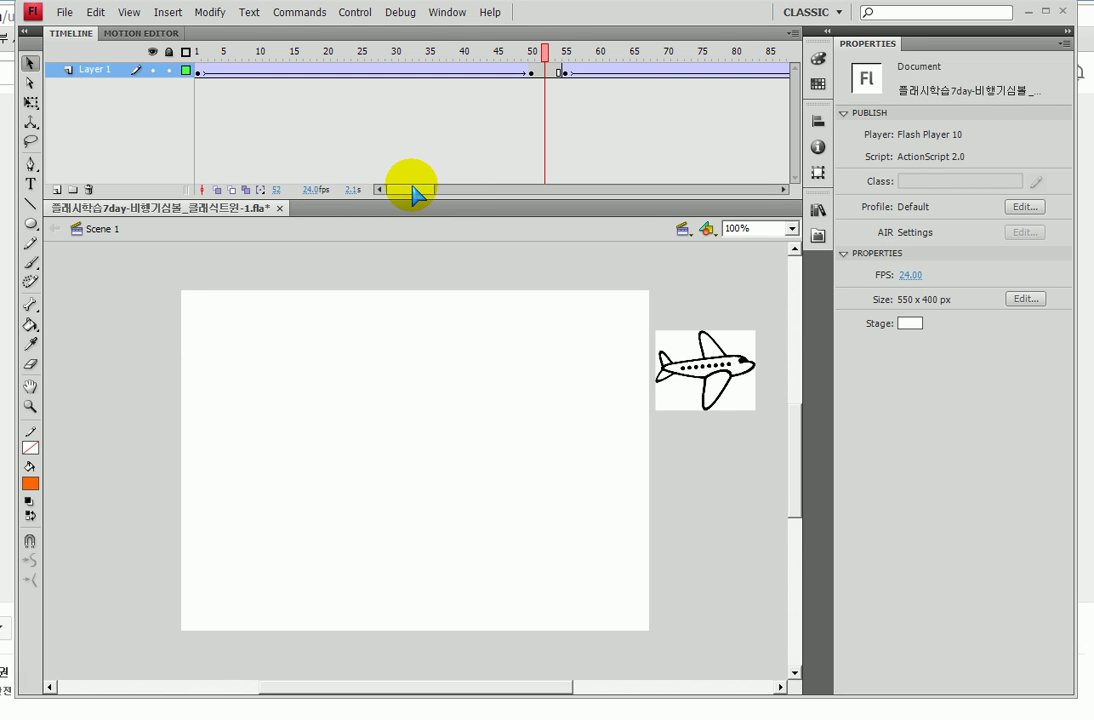
left_click_drag(510, 67, 566, 90)
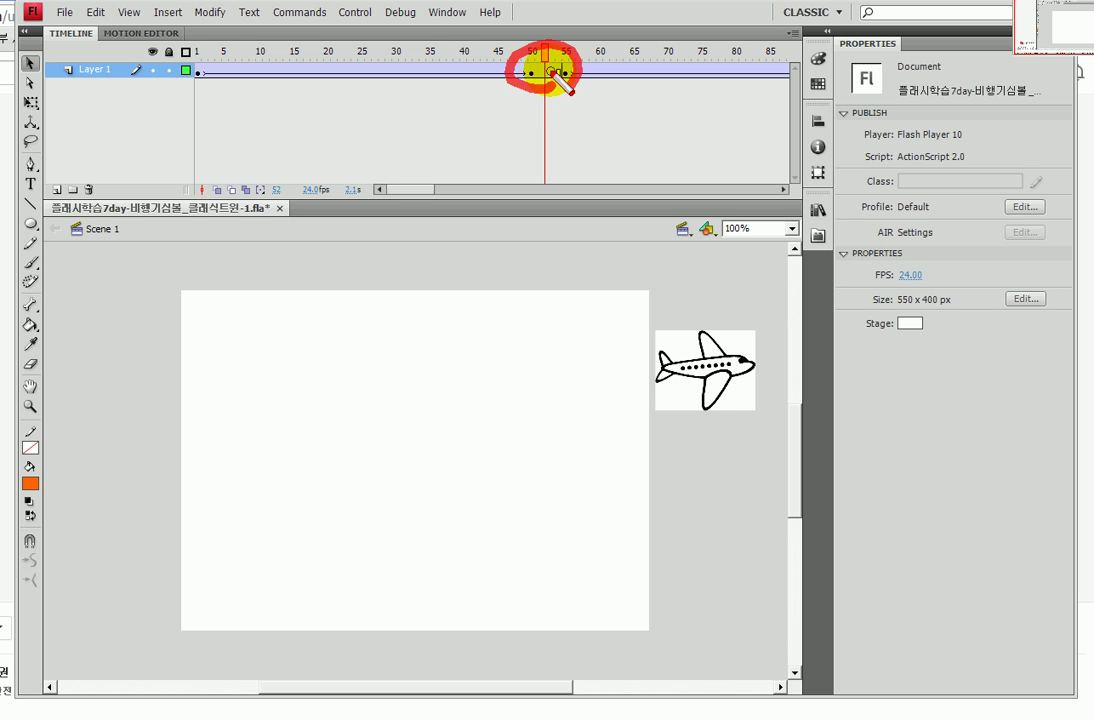
key("Escape")
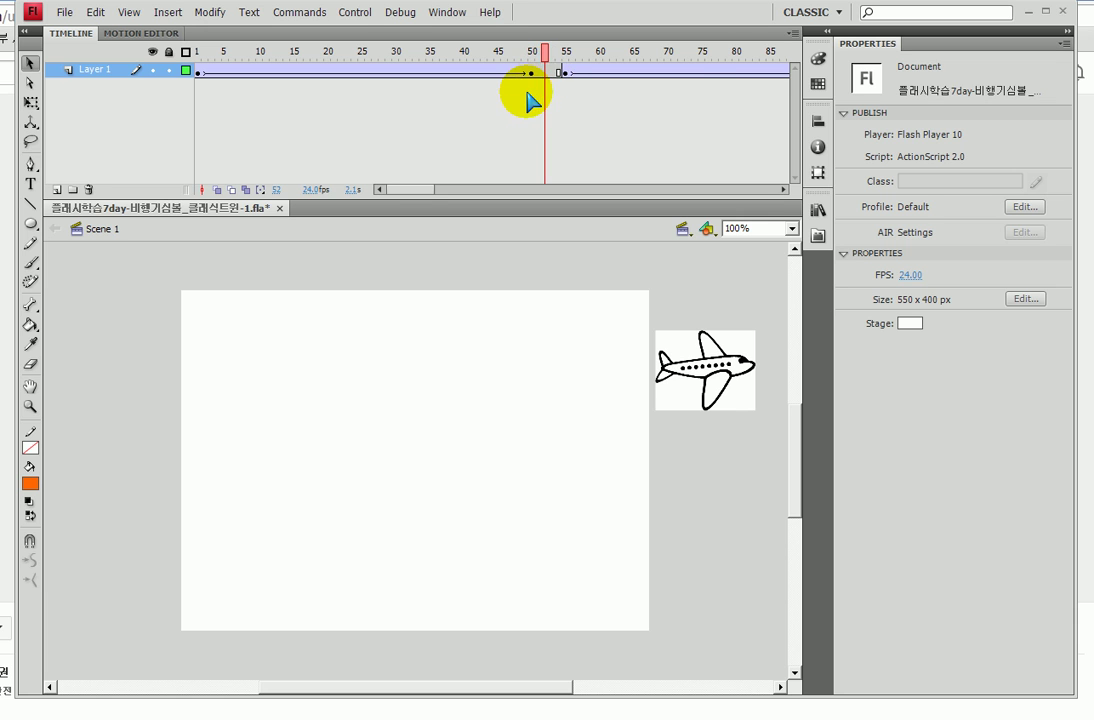
Step: Create a classic tween between the keyframes at frames 50 and 55 so the plane turns around gradually
right_click(547, 71)
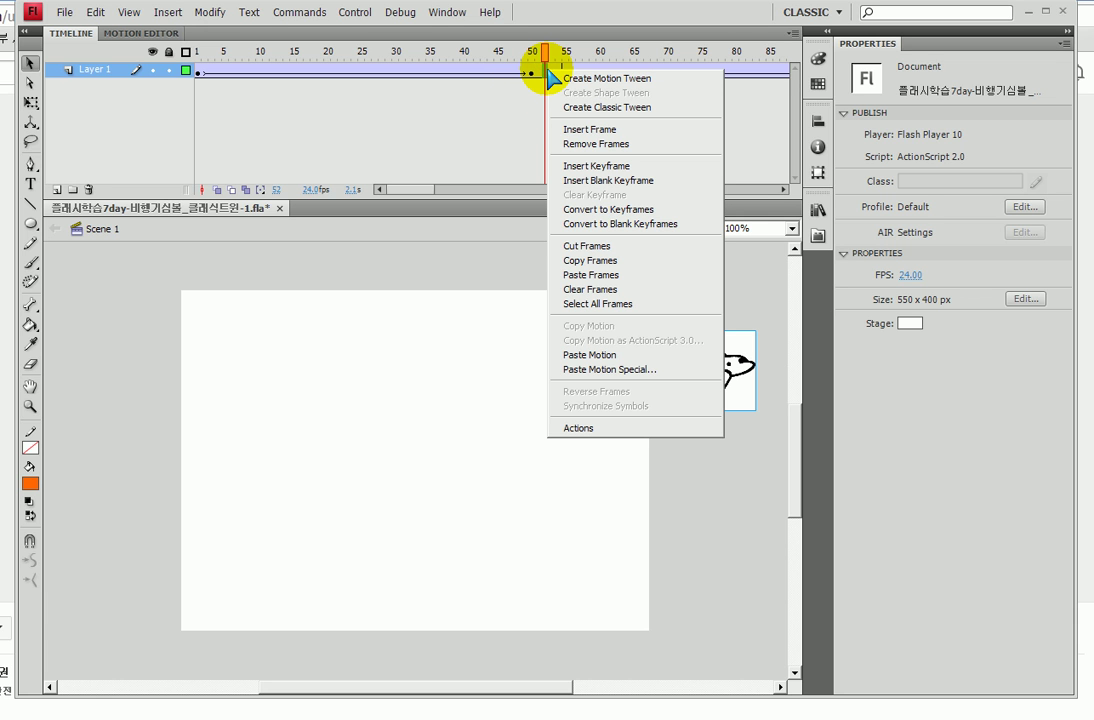
left_click(582, 109)
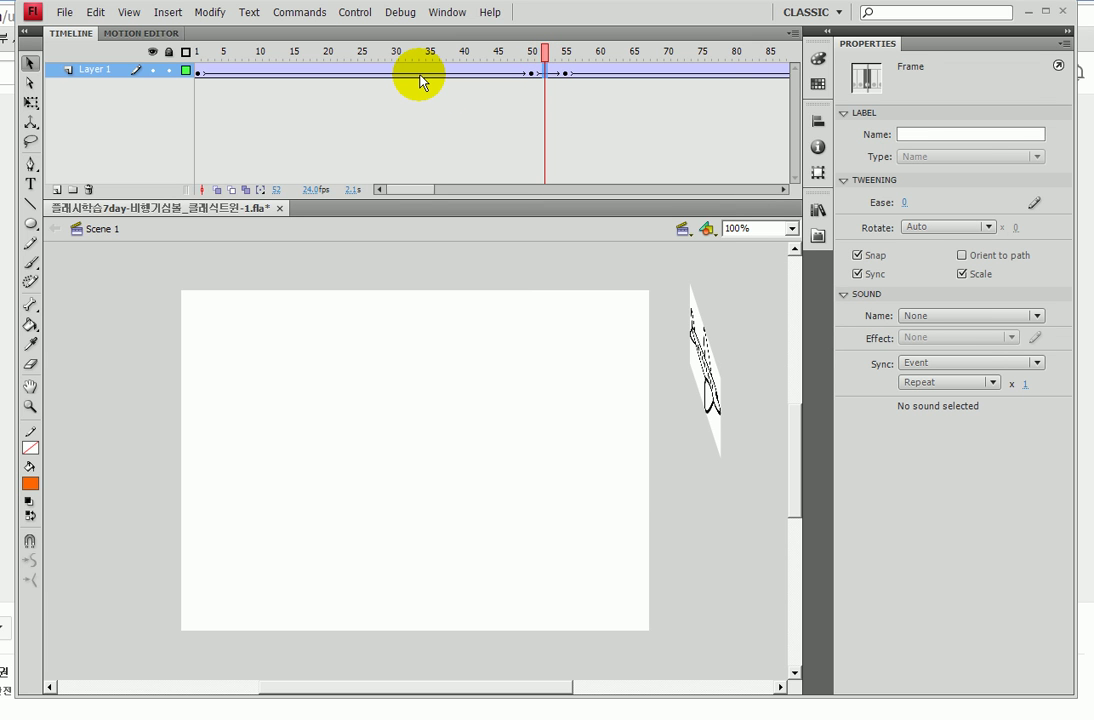
left_click_drag(401, 189, 435, 189)
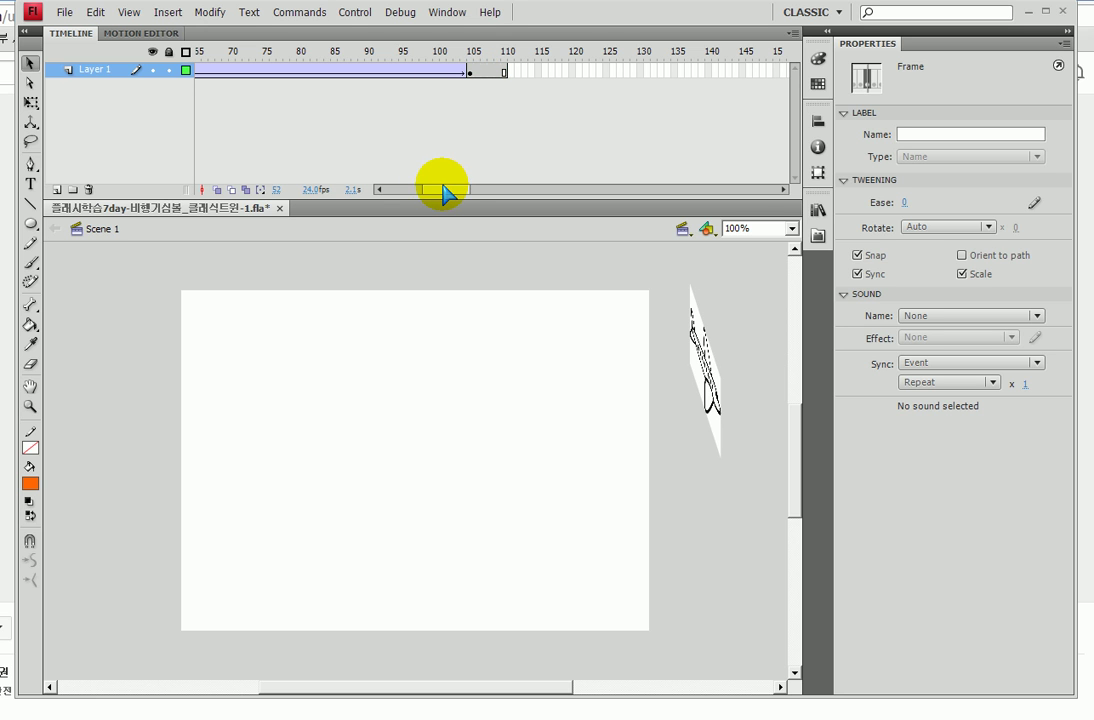
left_click_drag(445, 192, 421, 192)
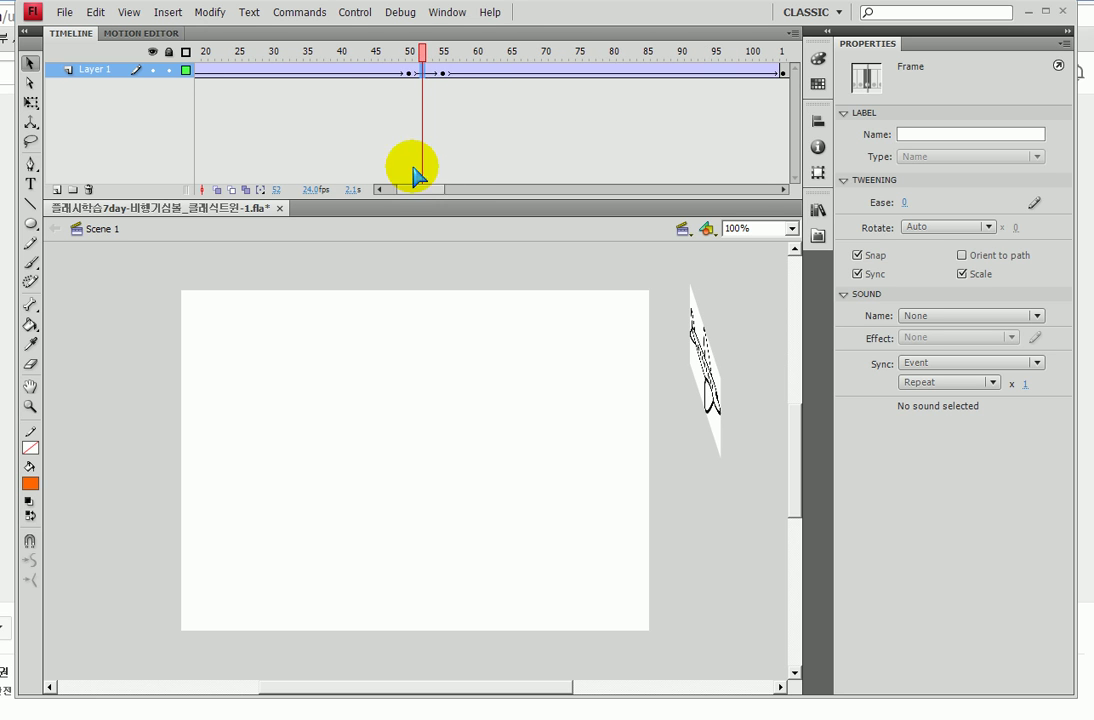
left_click_drag(421, 36, 420, 62)
left_click_drag(420, 192, 403, 190)
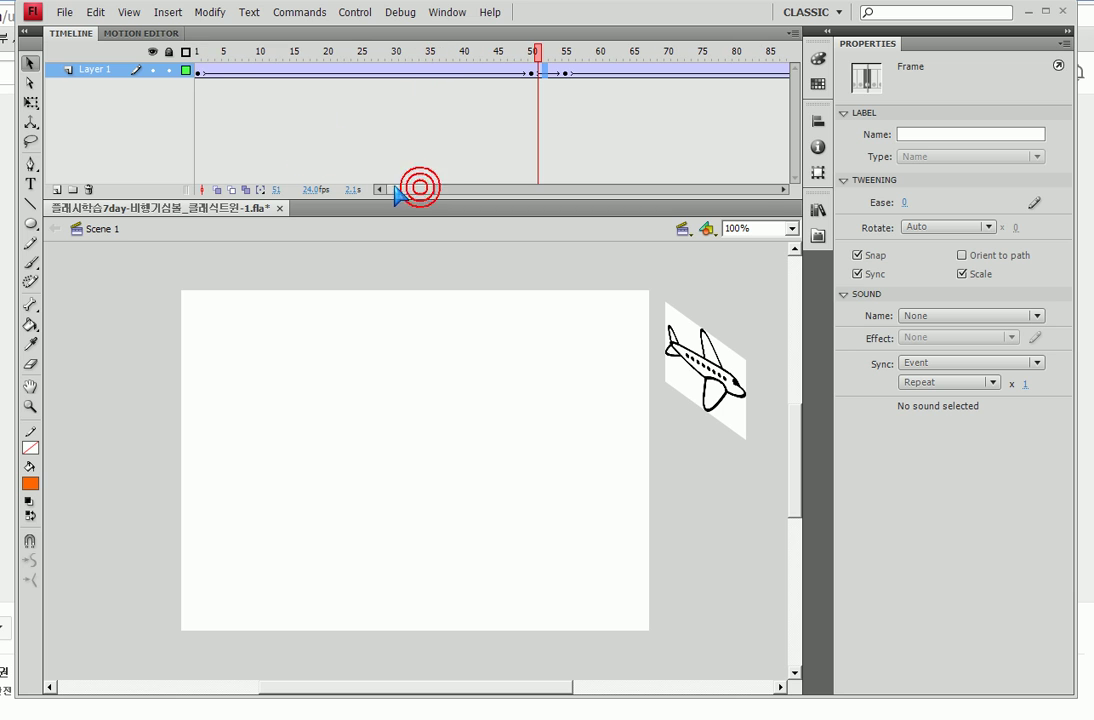
left_click(198, 72)
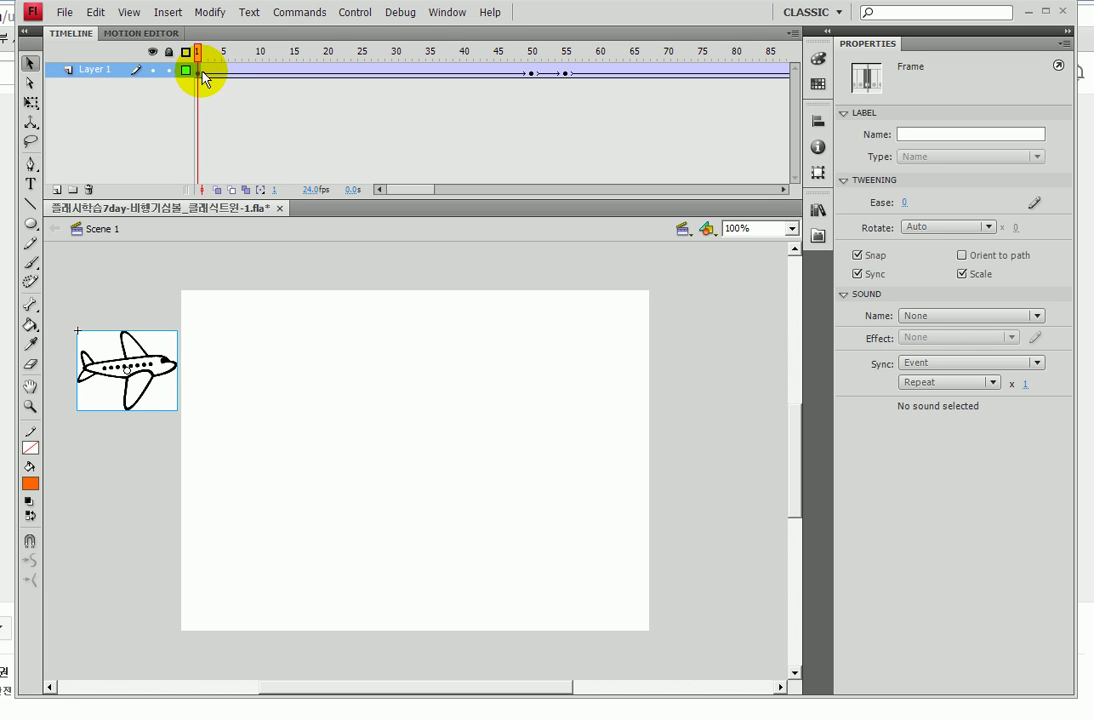
left_click(204, 72)
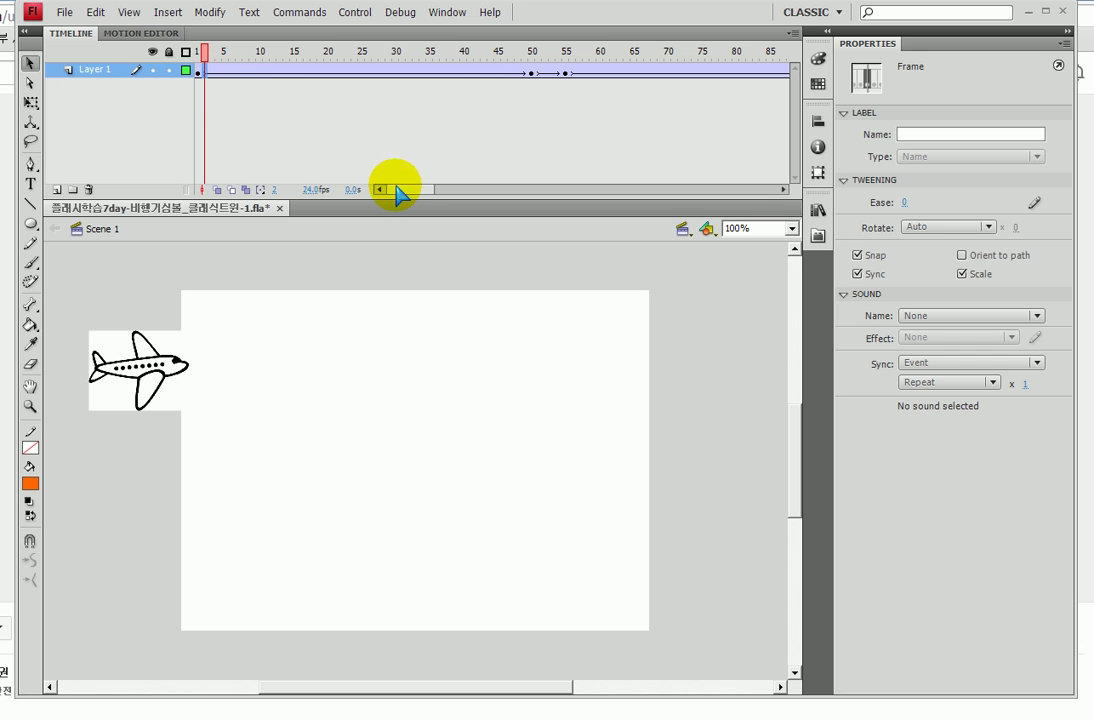
left_click_drag(398, 195, 445, 190)
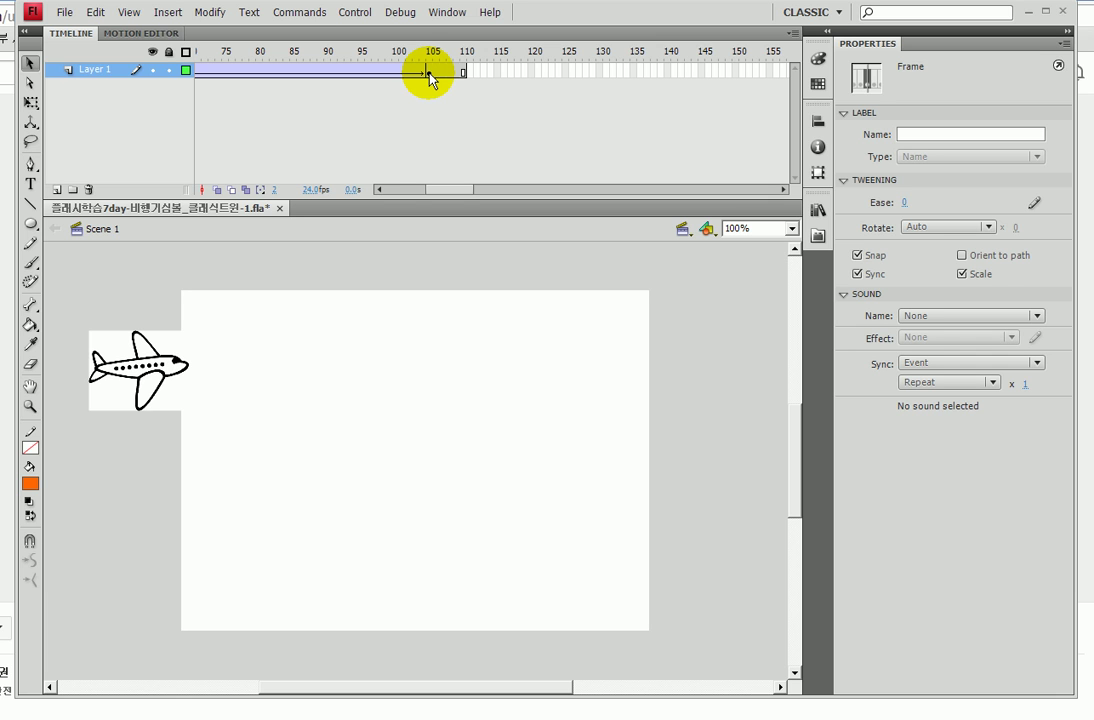
left_click(429, 72)
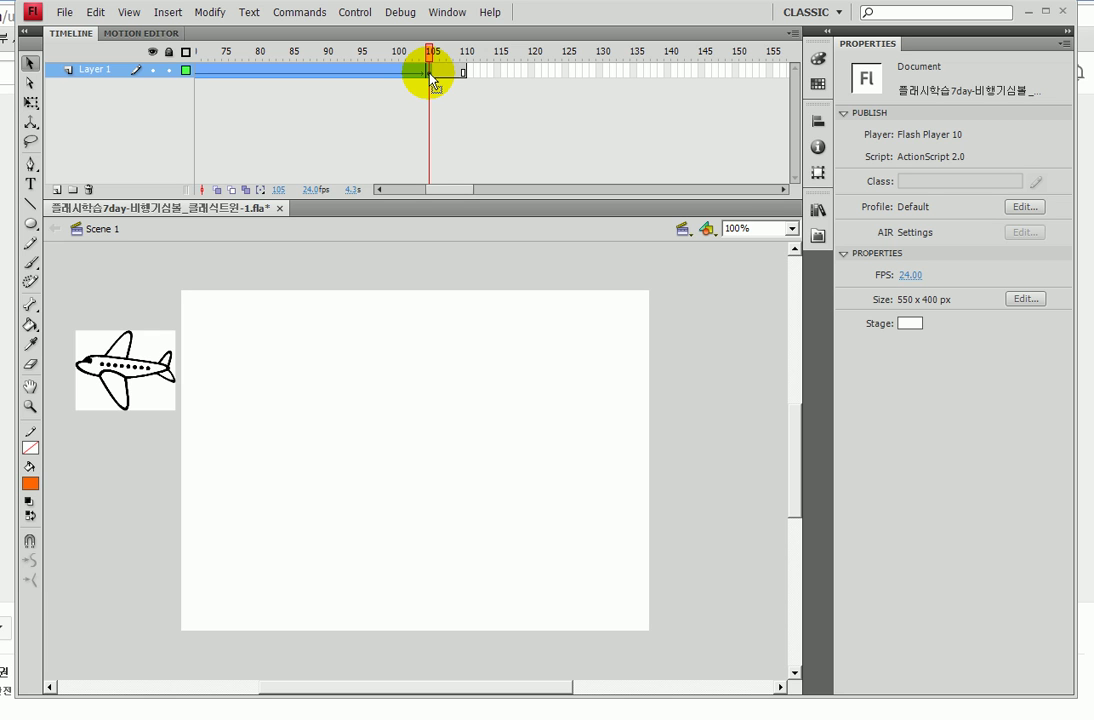
left_click_drag(454, 189, 405, 190)
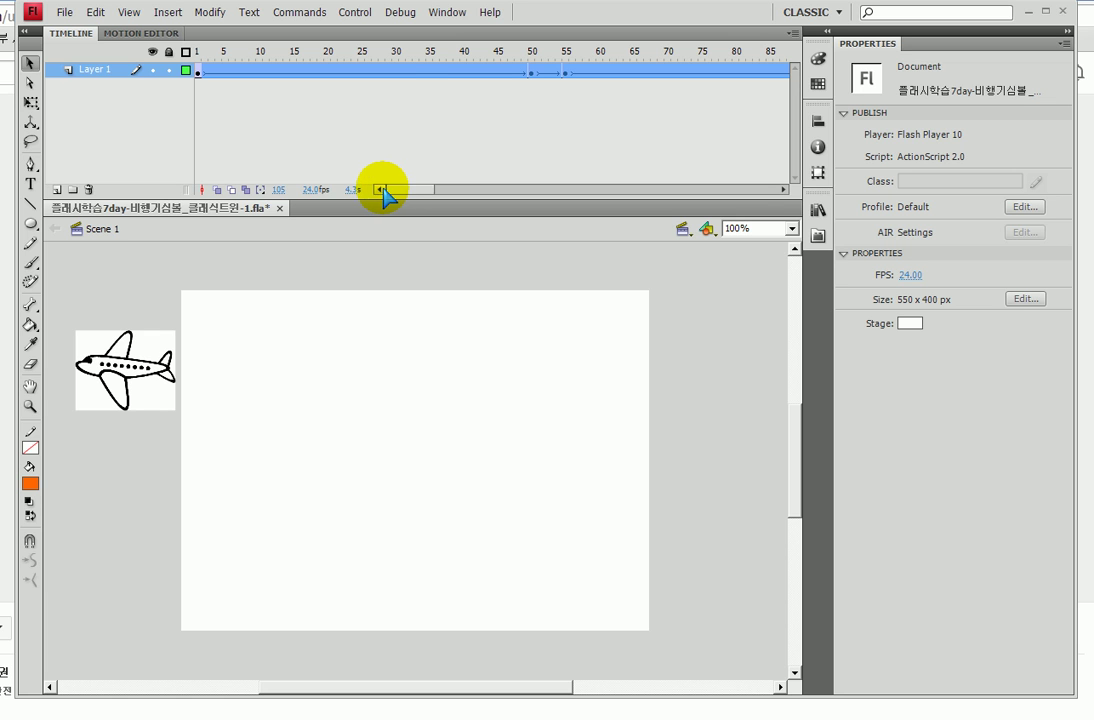
right_click(395, 69)
left_click(288, 102)
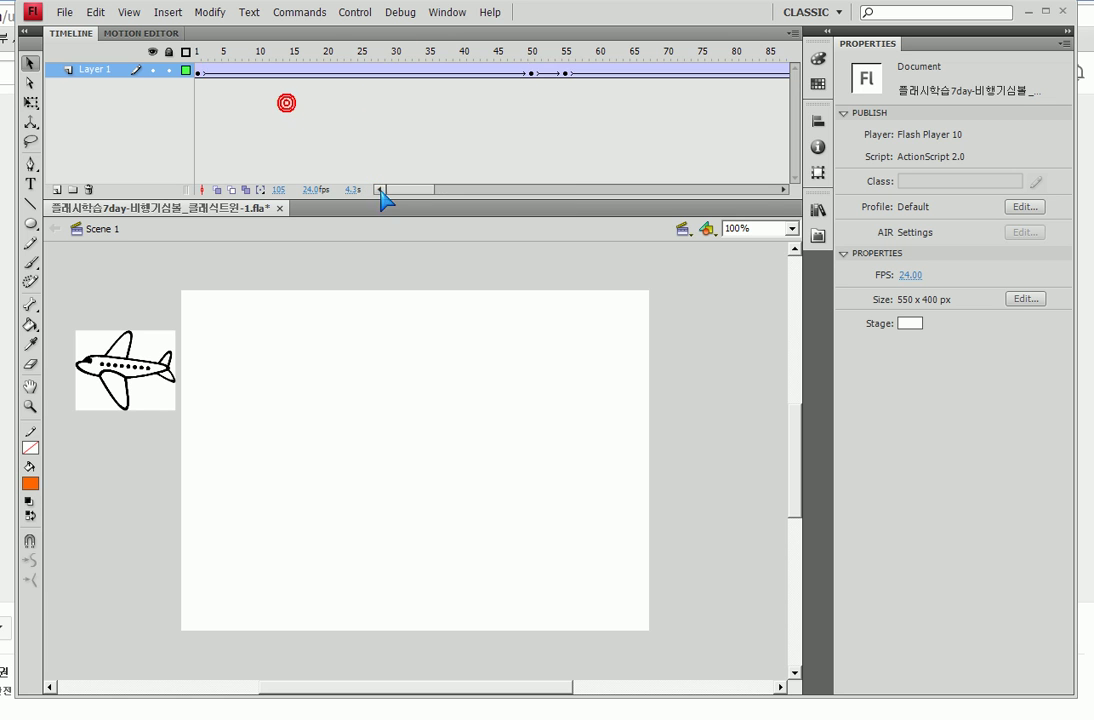
left_click(197, 72)
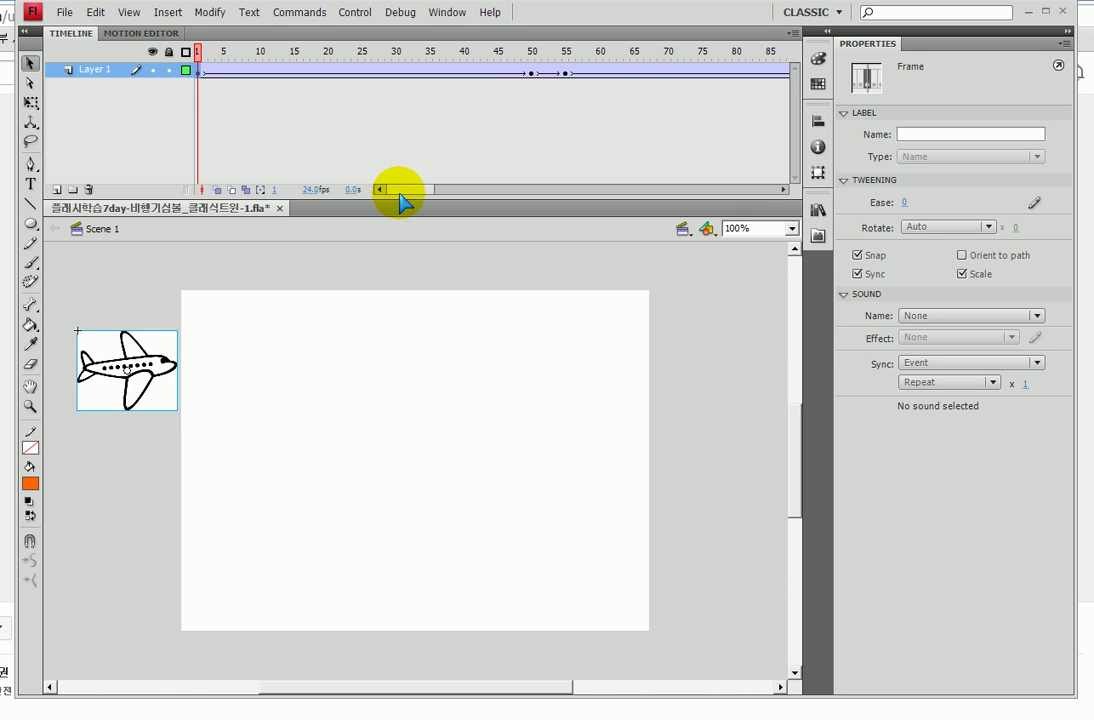
left_click_drag(400, 189, 440, 189)
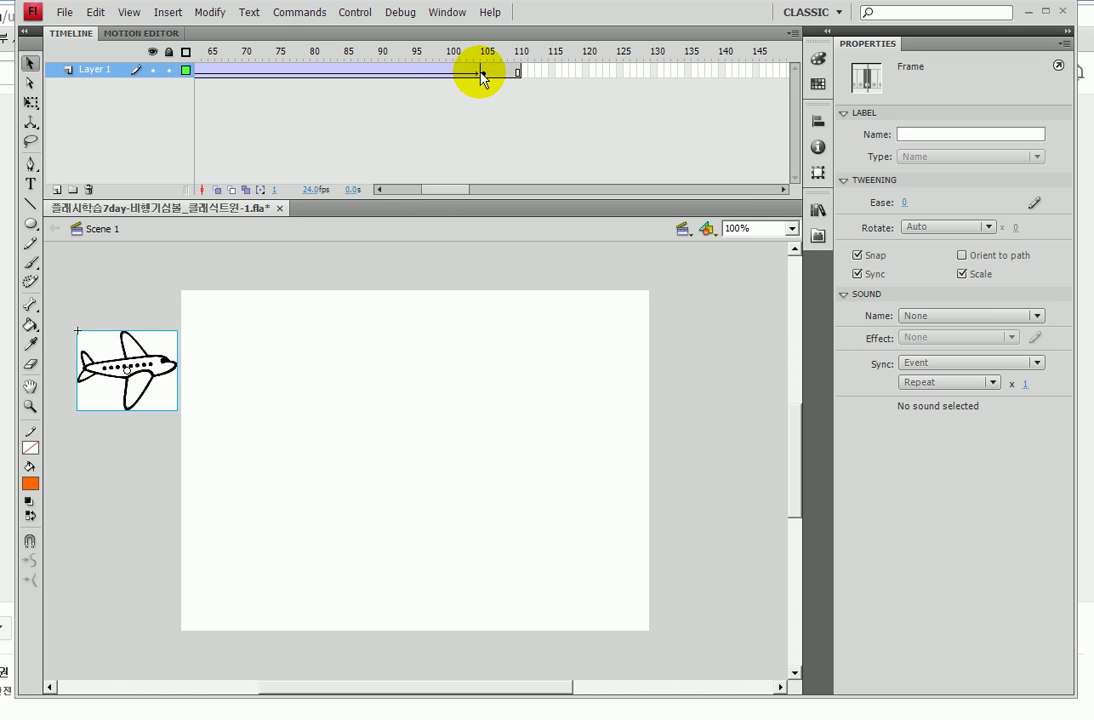
key("F6")
left_click(477, 72)
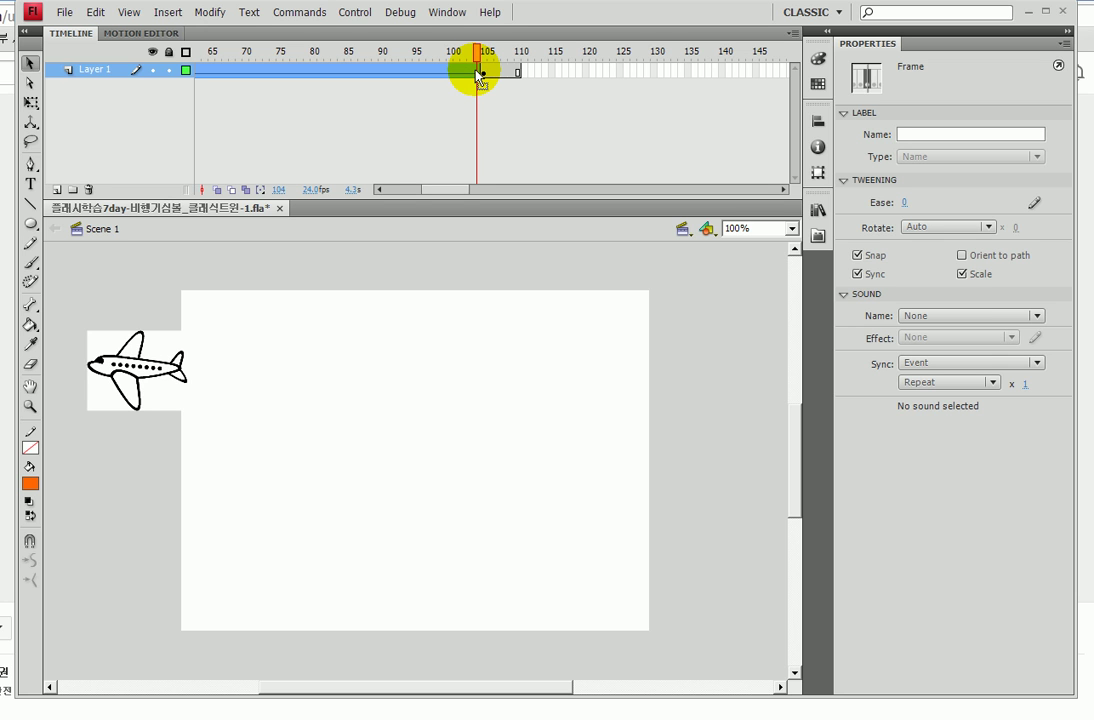
right_click(425, 71)
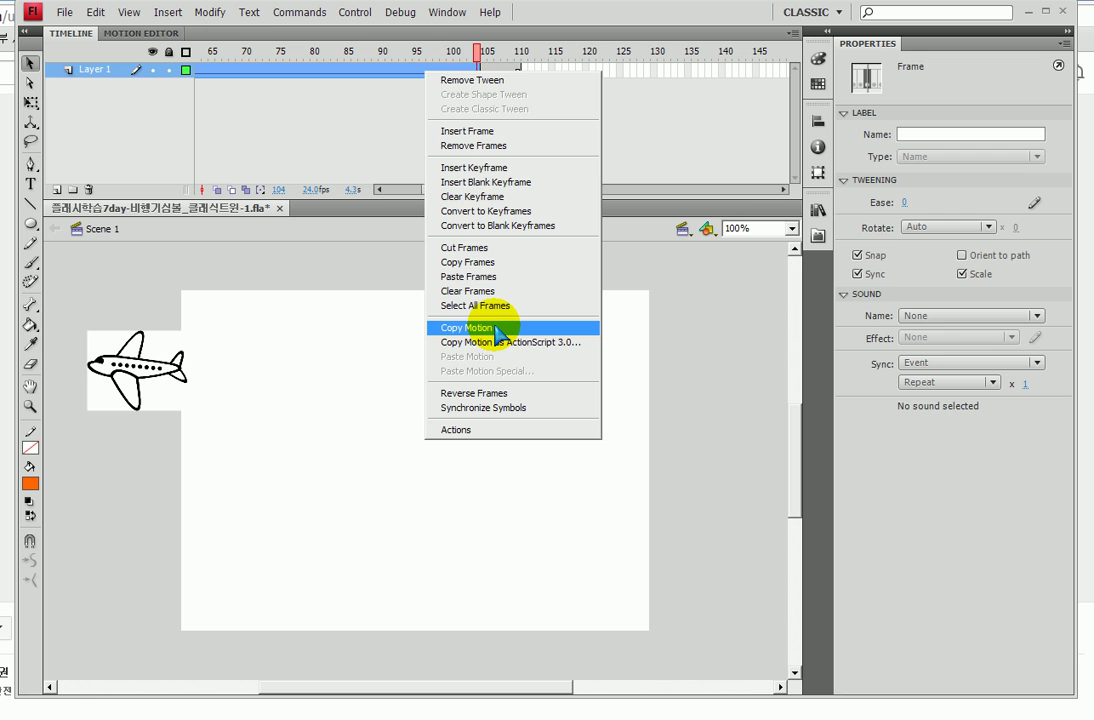
left_click(432, 178)
Step: Copy the motion of frames 1 to 104 of Layer 1
left_click_drag(432, 189, 390, 197)
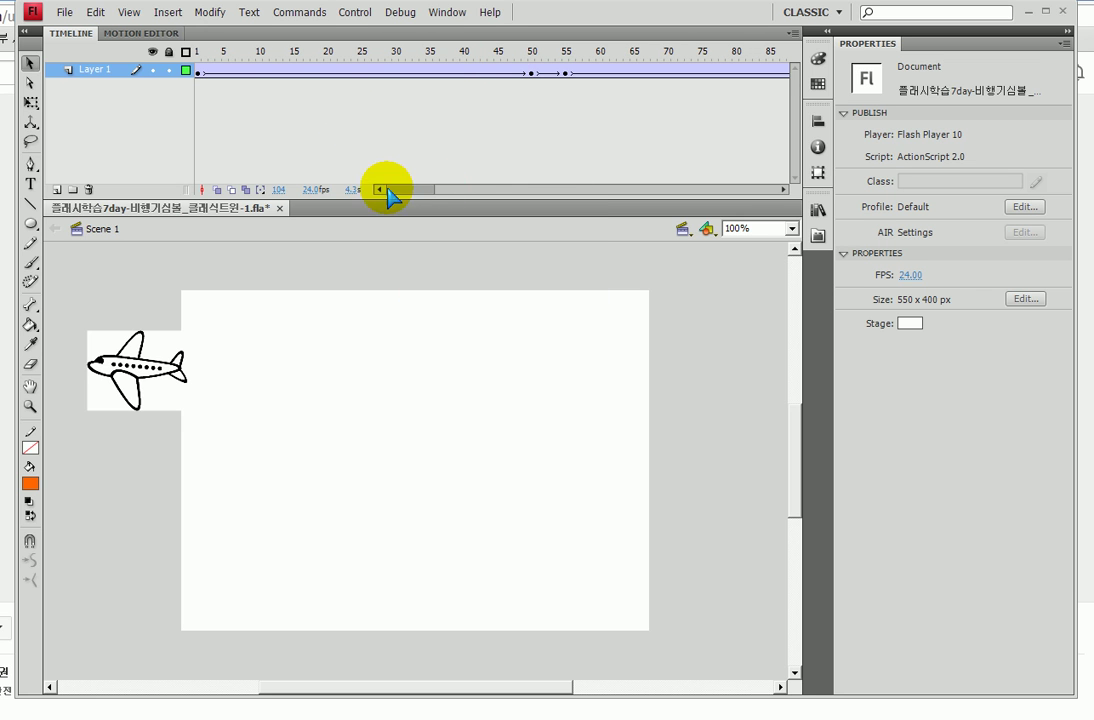
left_click(198, 71)
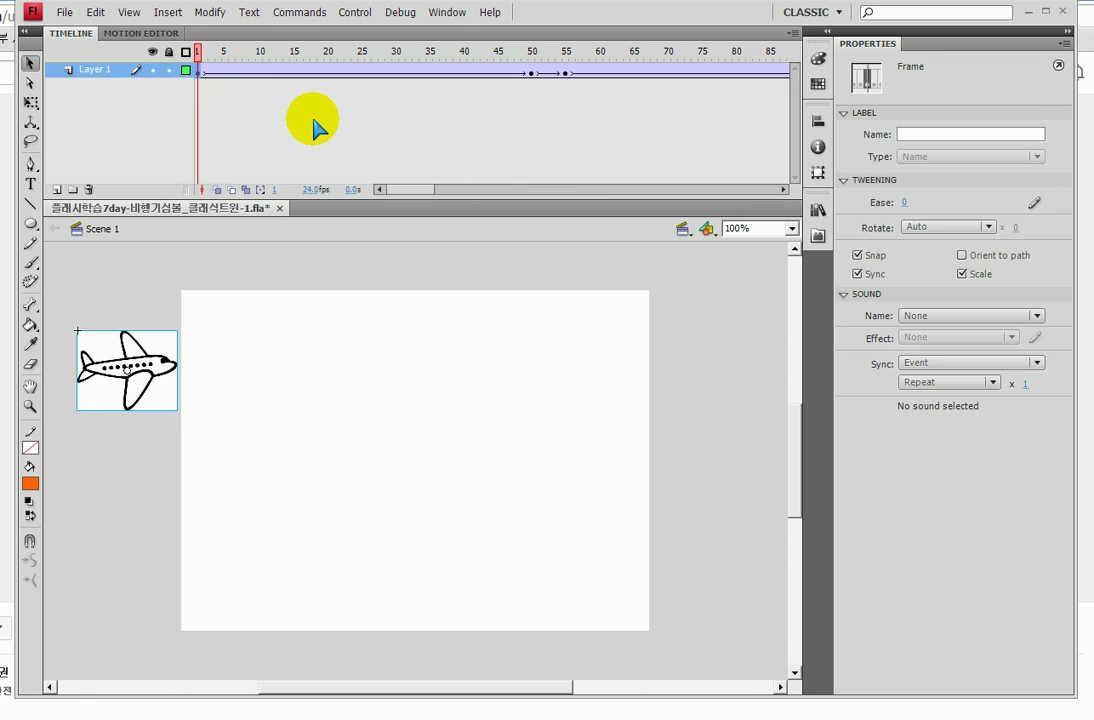
left_click(243, 116)
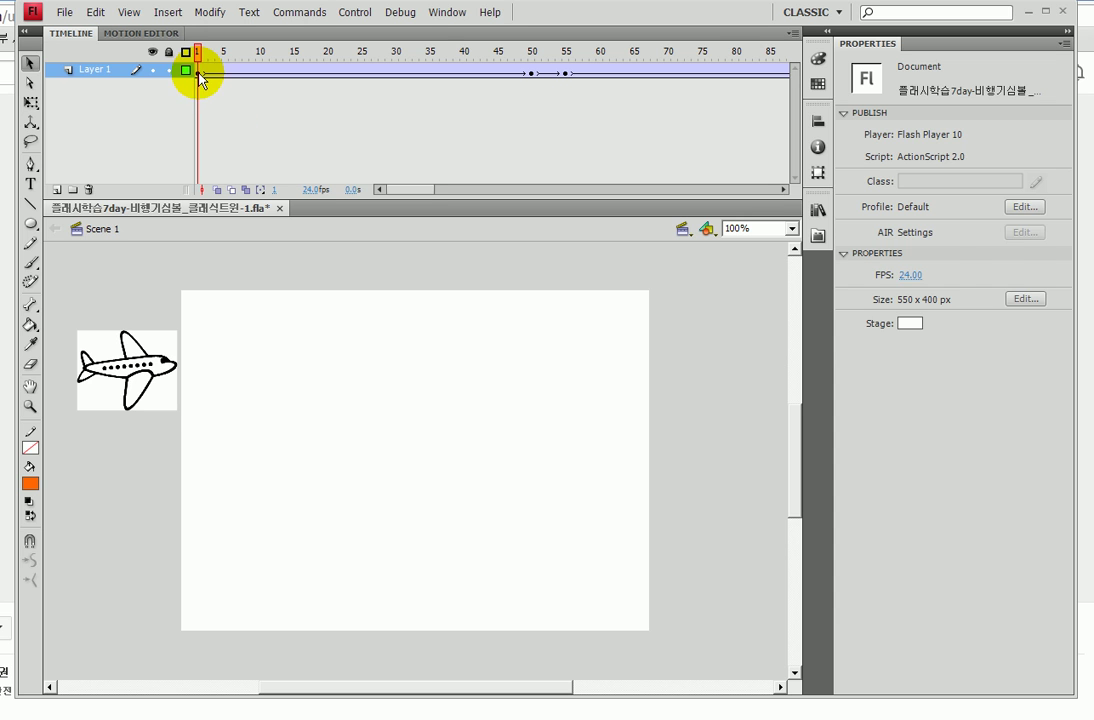
left_click(198, 70)
left_click_drag(398, 188, 435, 193)
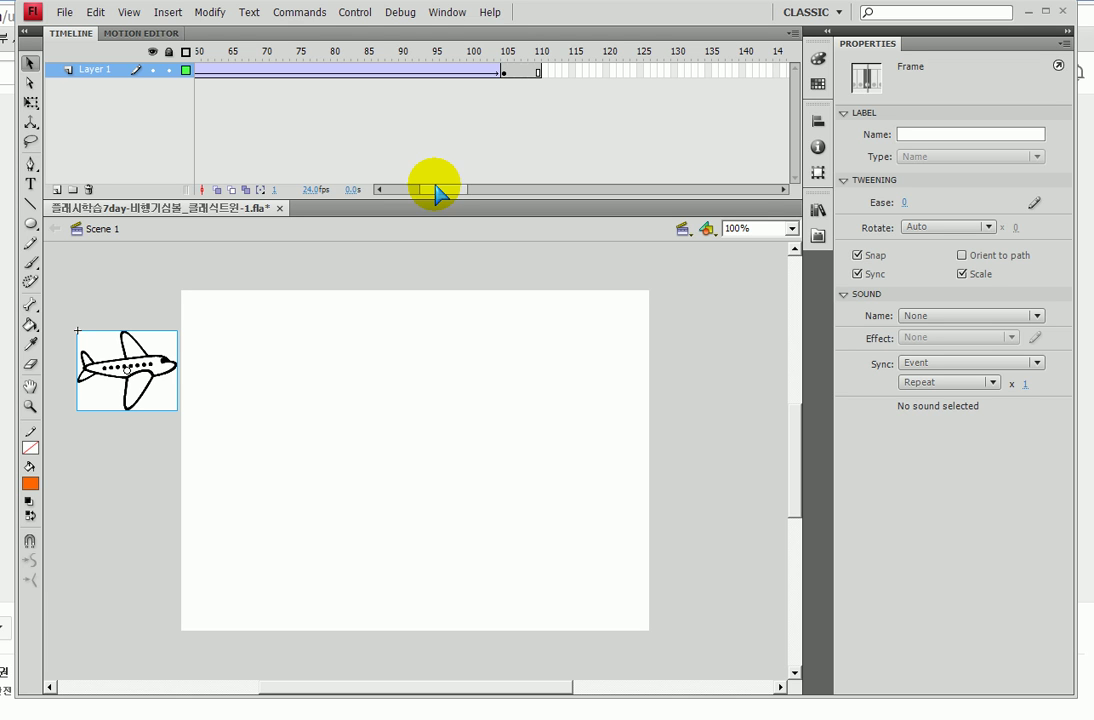
left_click(497, 70)
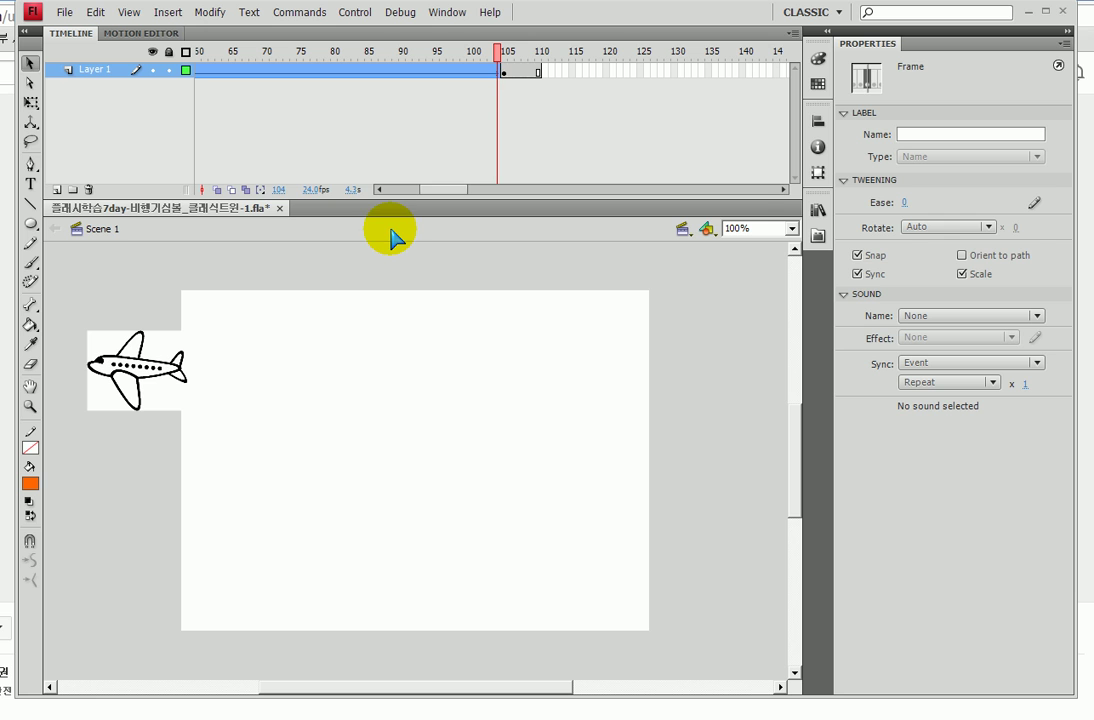
right_click(432, 72)
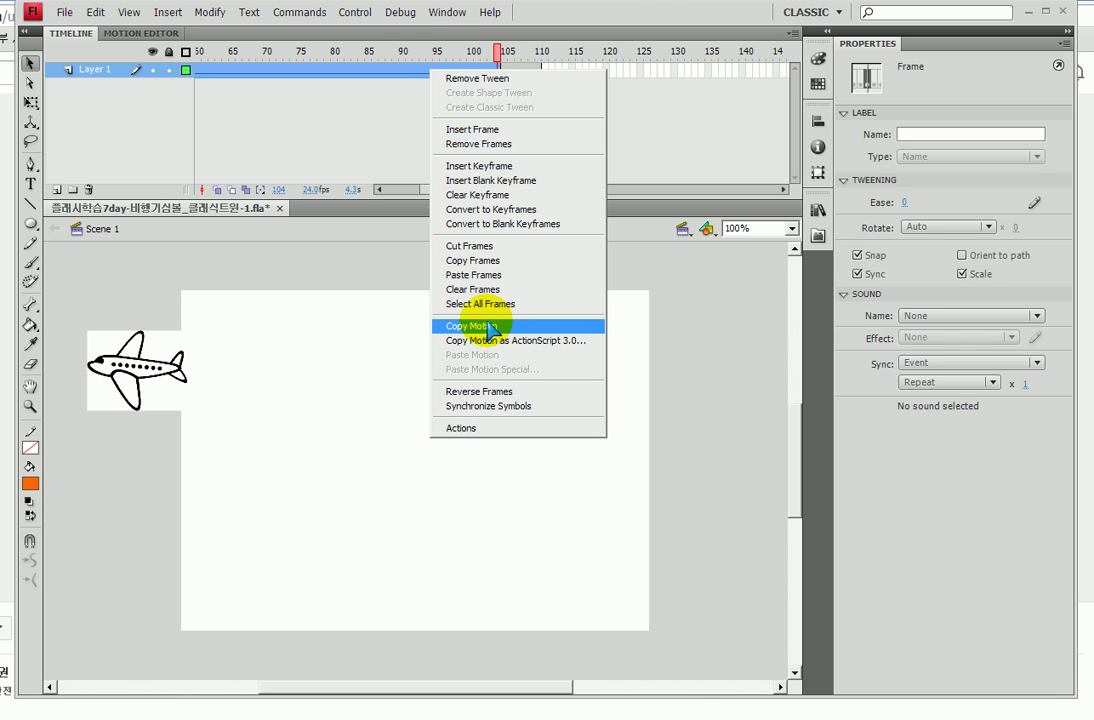
left_click(478, 326)
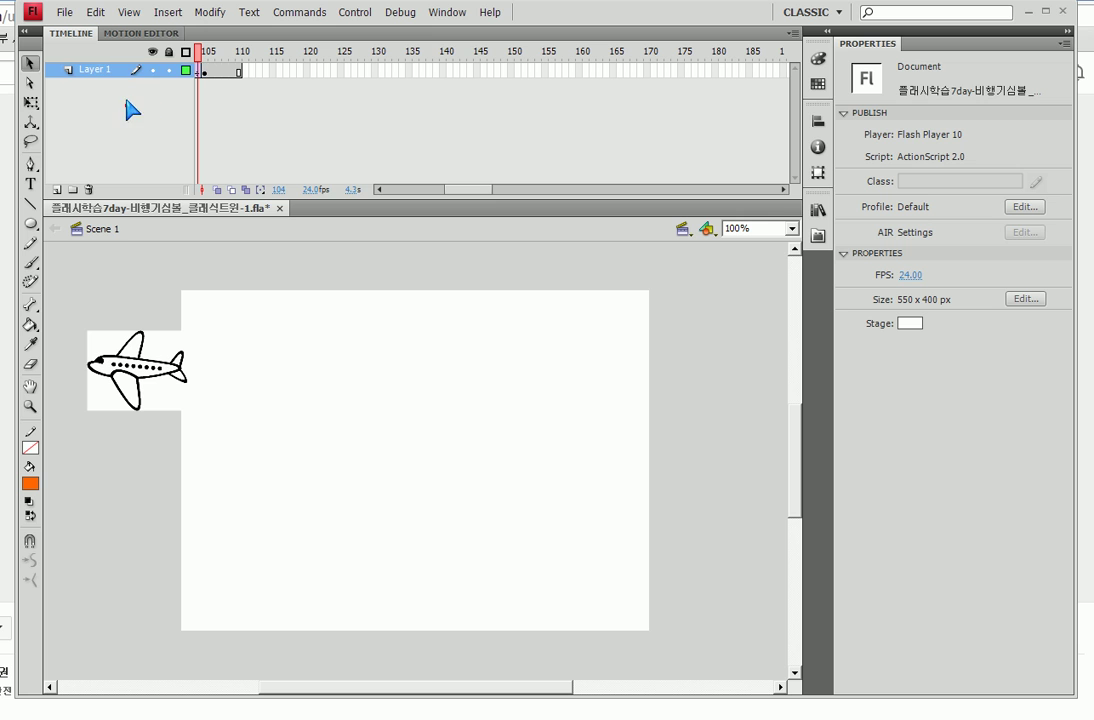
Step: Lock Layer 1 and add a new layer above it
left_click(168, 69)
left_click_drag(460, 195, 383, 193)
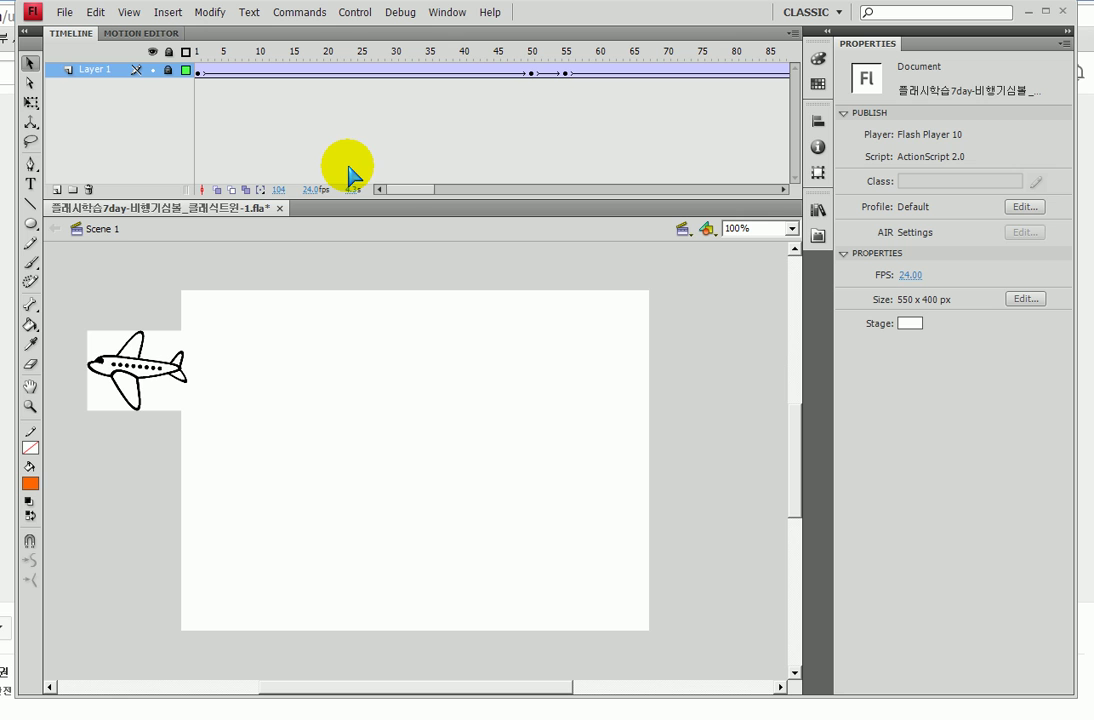
left_click(57, 190)
Step: Place the 비행기 symbol from the library on Layer 3, off the stage's left side below the first plane, at about X -117, Y 228
left_click(818, 211)
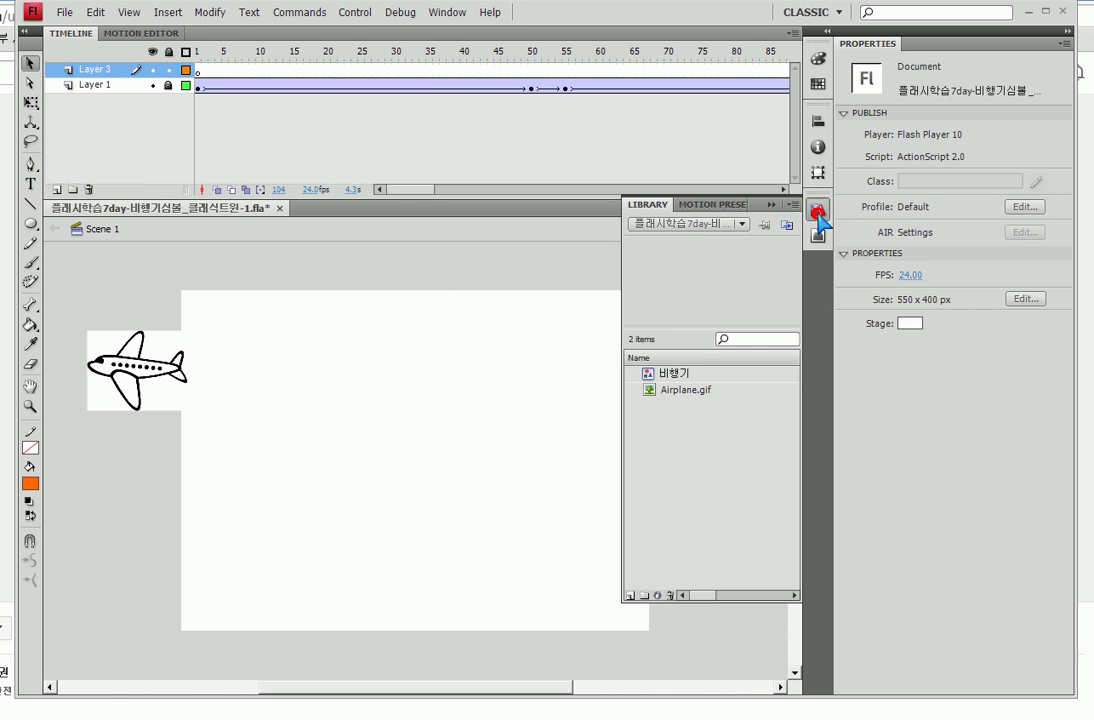
left_click(664, 376)
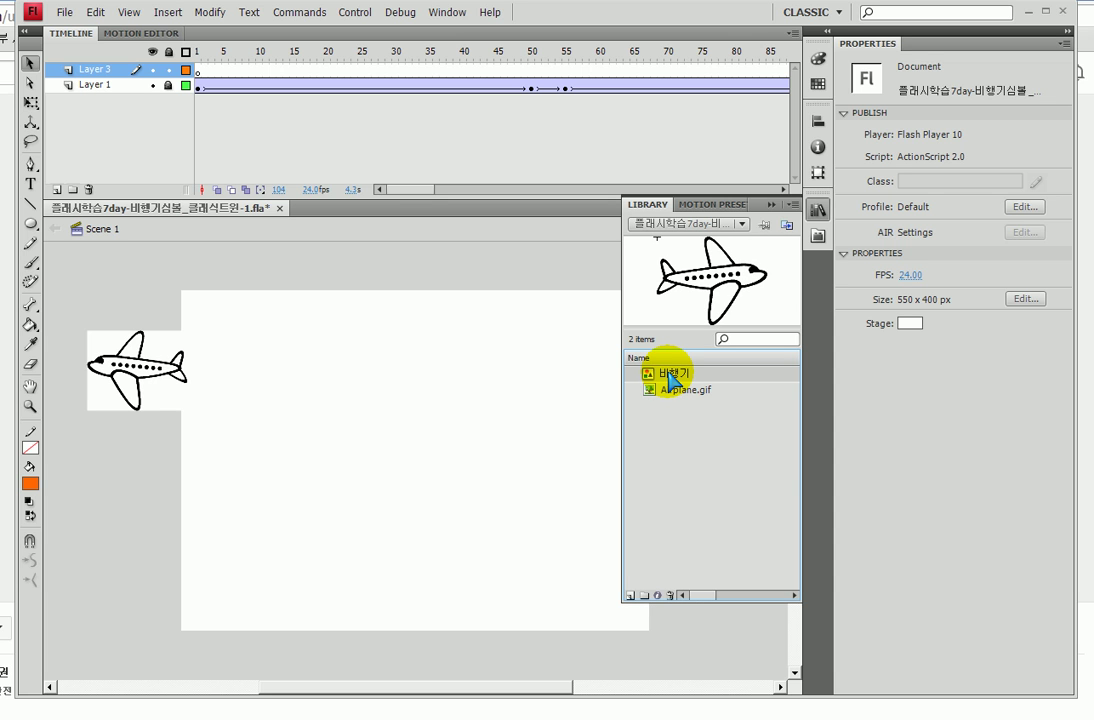
left_click_drag(679, 305, 124, 524)
left_click(771, 204)
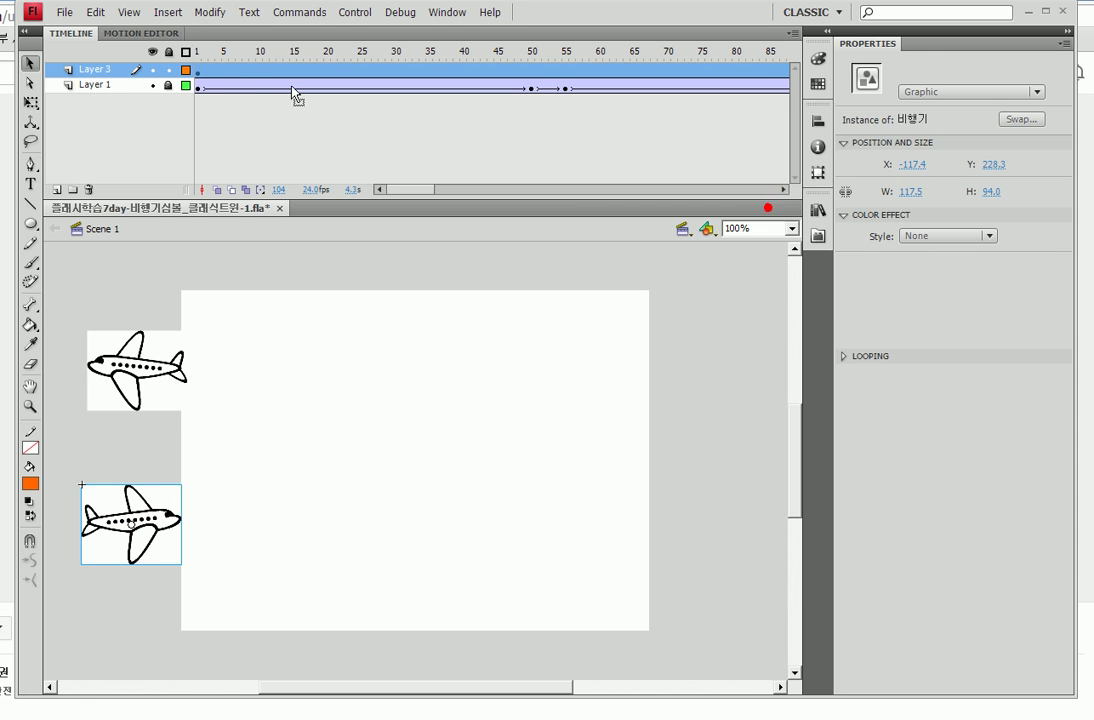
left_click(199, 70)
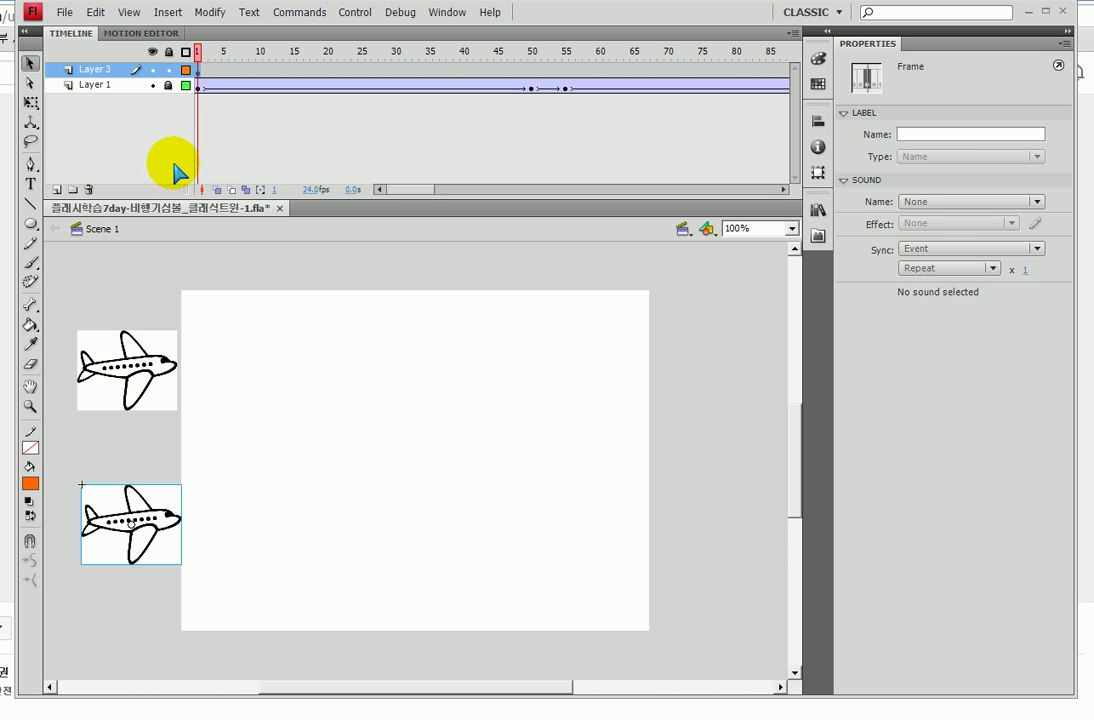
left_click(199, 71)
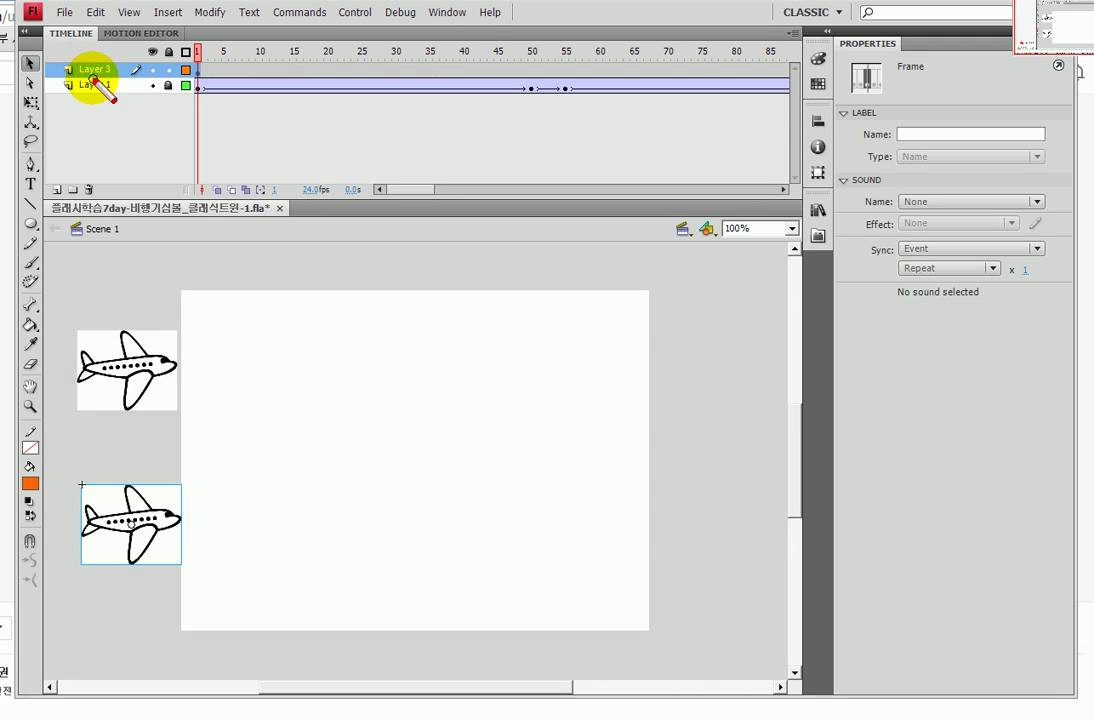
mouse_move(70, 72)
left_mouse_down()
mouse_move(100, 58)
mouse_move(100, 80)
mouse_move(60, 76)
mouse_move(75, 38)
mouse_move(102, 78)
left_mouse_up()
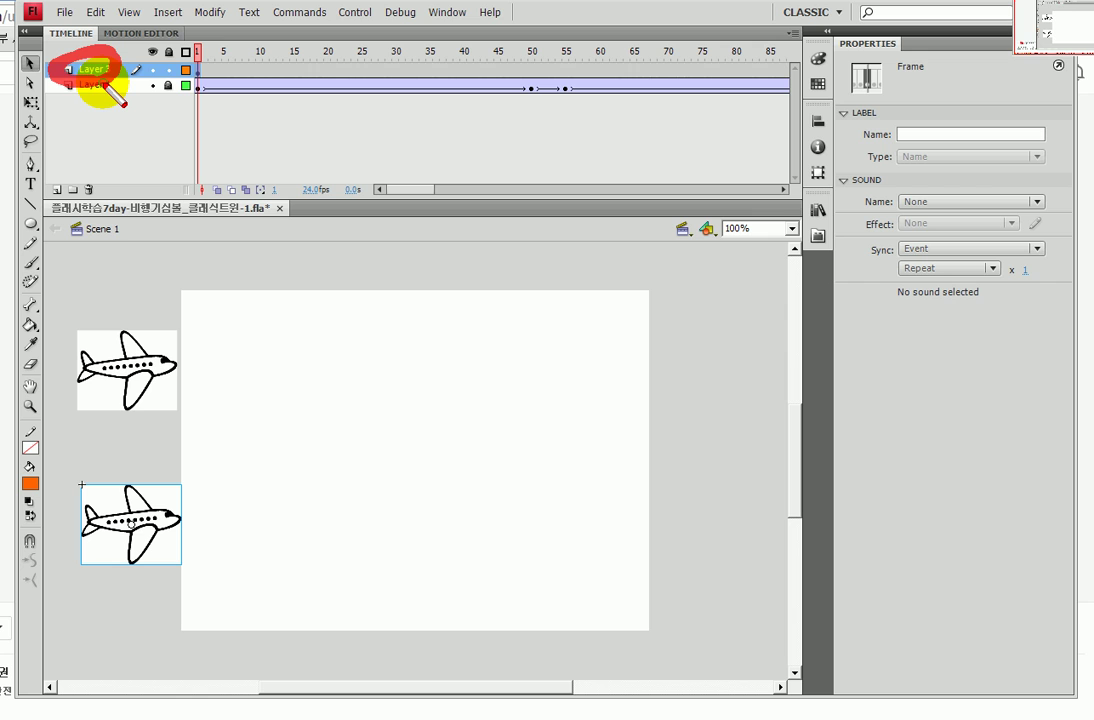
key("Escape")
Step: Select all frames of Layer 3 and paste the copied motion onto them
left_click(96, 70)
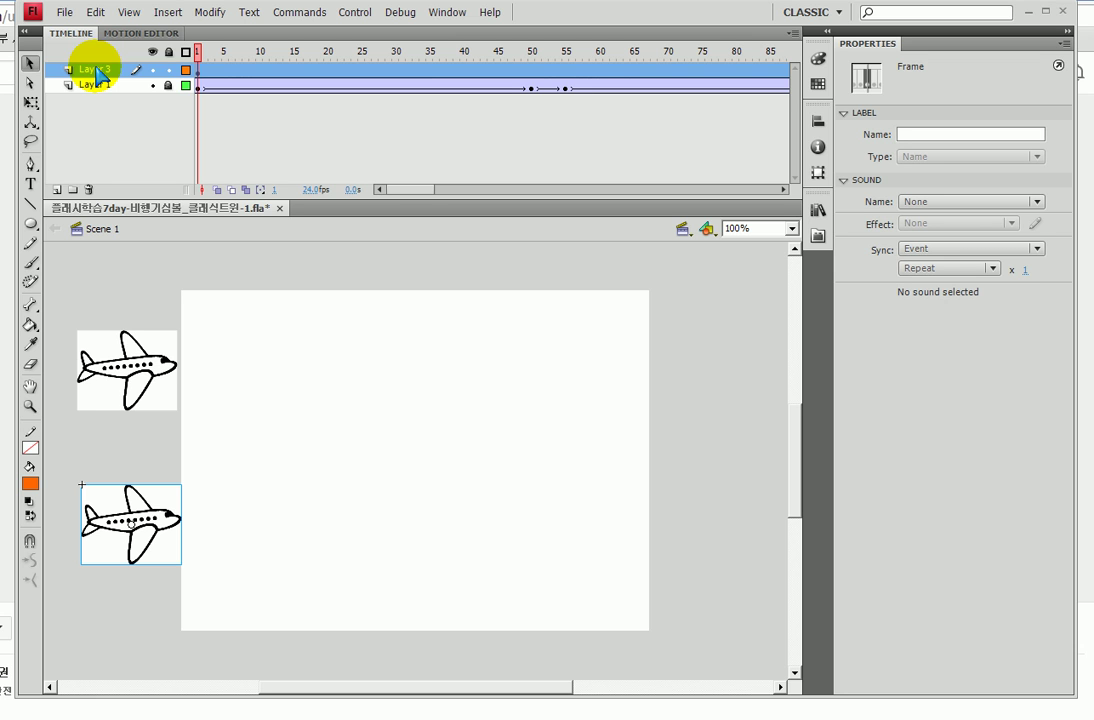
right_click(256, 75)
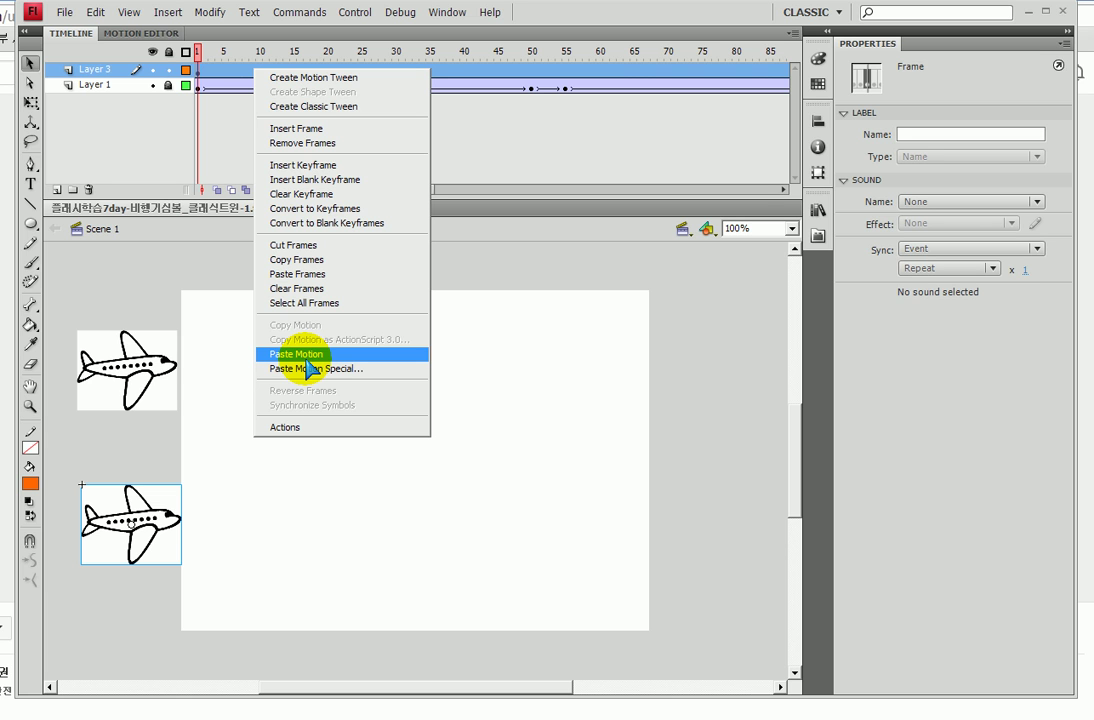
left_click(302, 356)
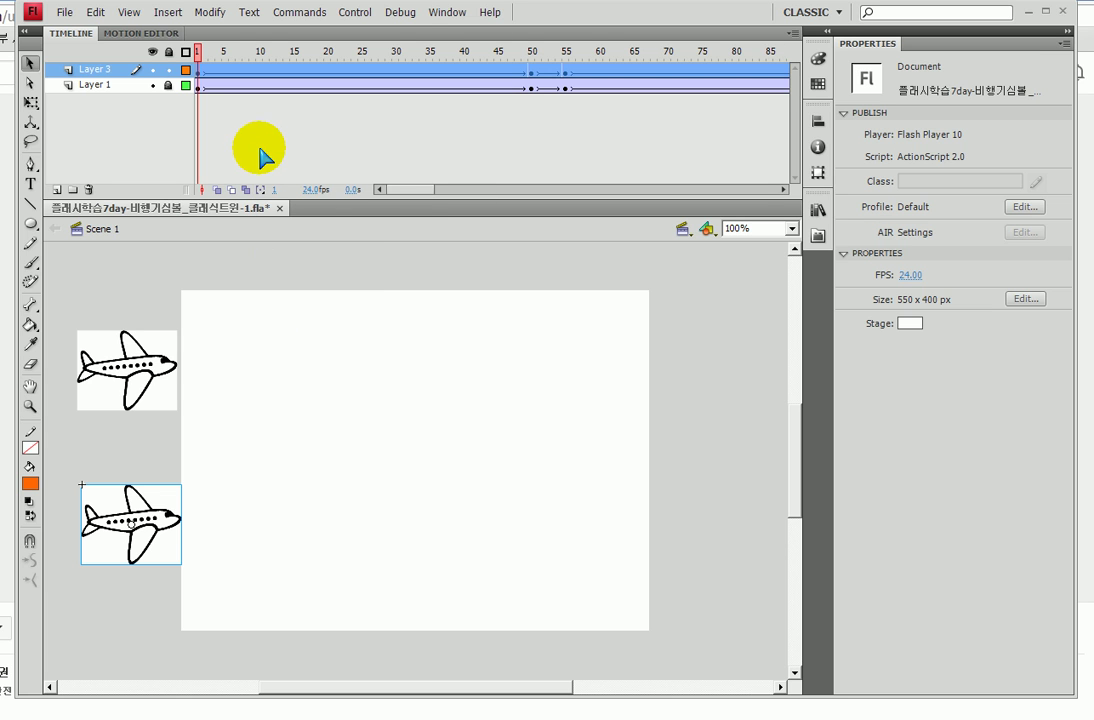
Step: Extend Layer 3 to frame 110 so it ends together with Layer 1
left_click_drag(403, 198, 432, 186)
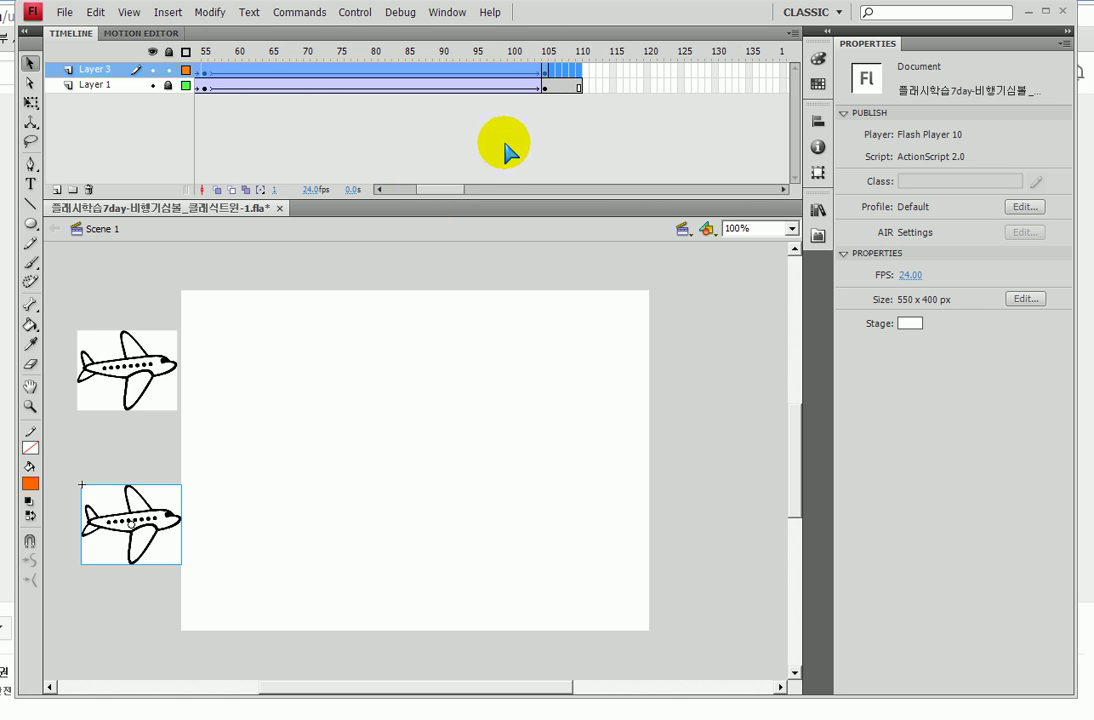
left_click(515, 137)
left_click(582, 82)
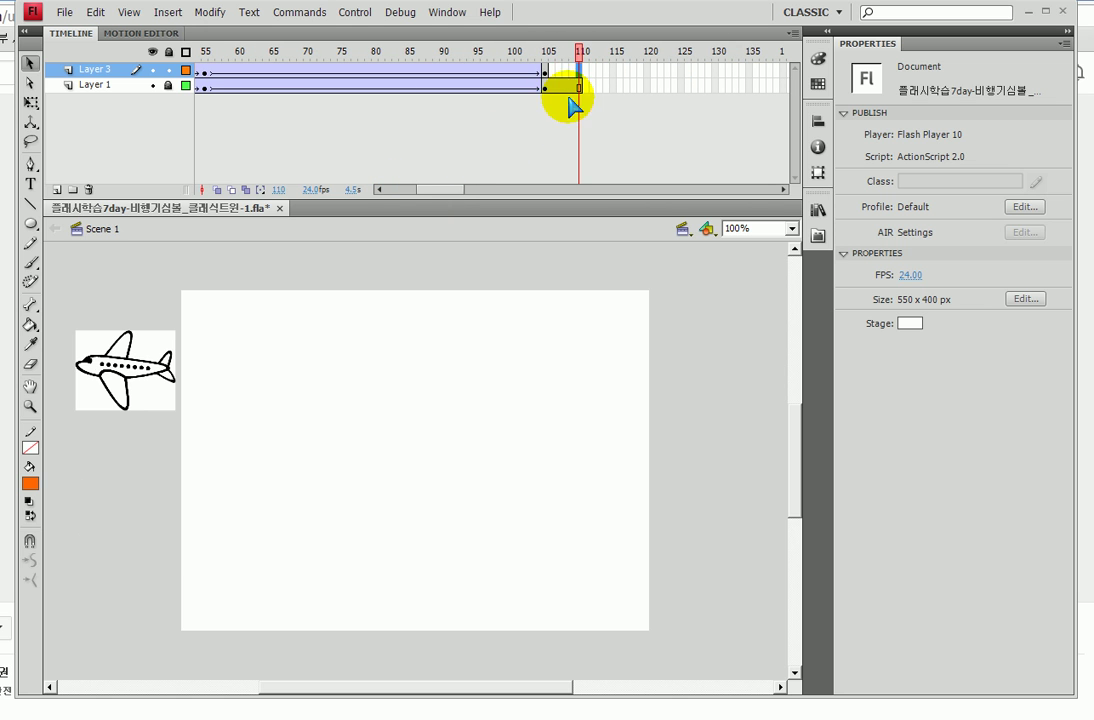
left_click(572, 88)
key("F6")
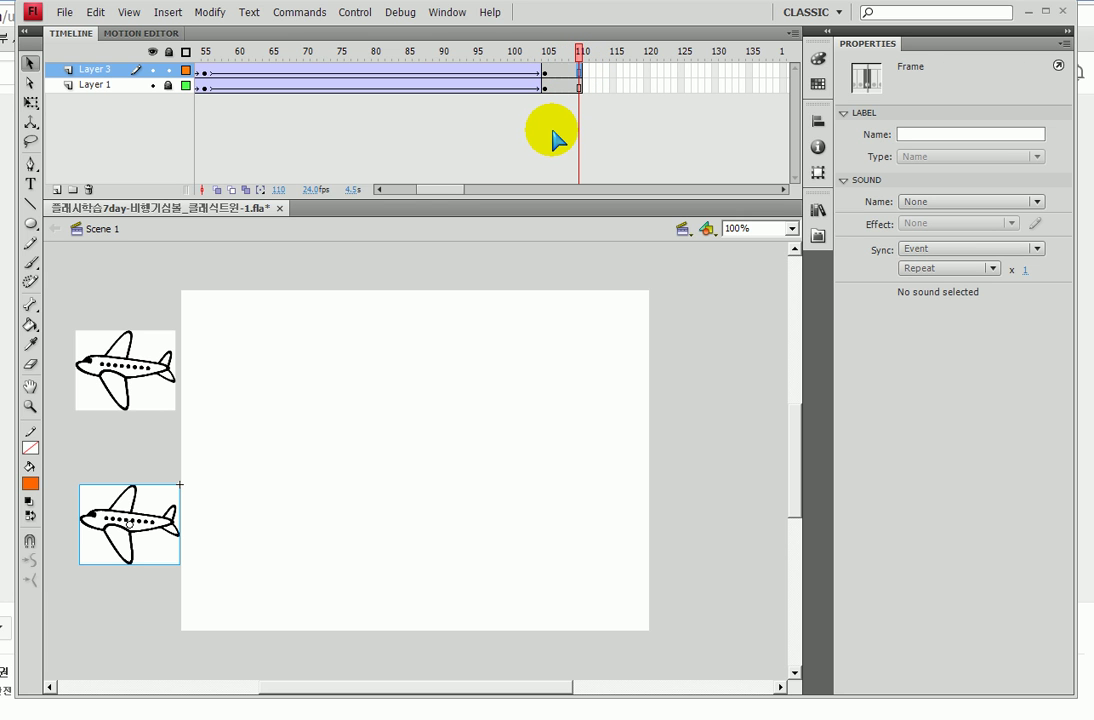
Step: Save the document and test the movie to check both planes' flight, then close the preview
key("ctrl+s")
key("ctrl+Return")
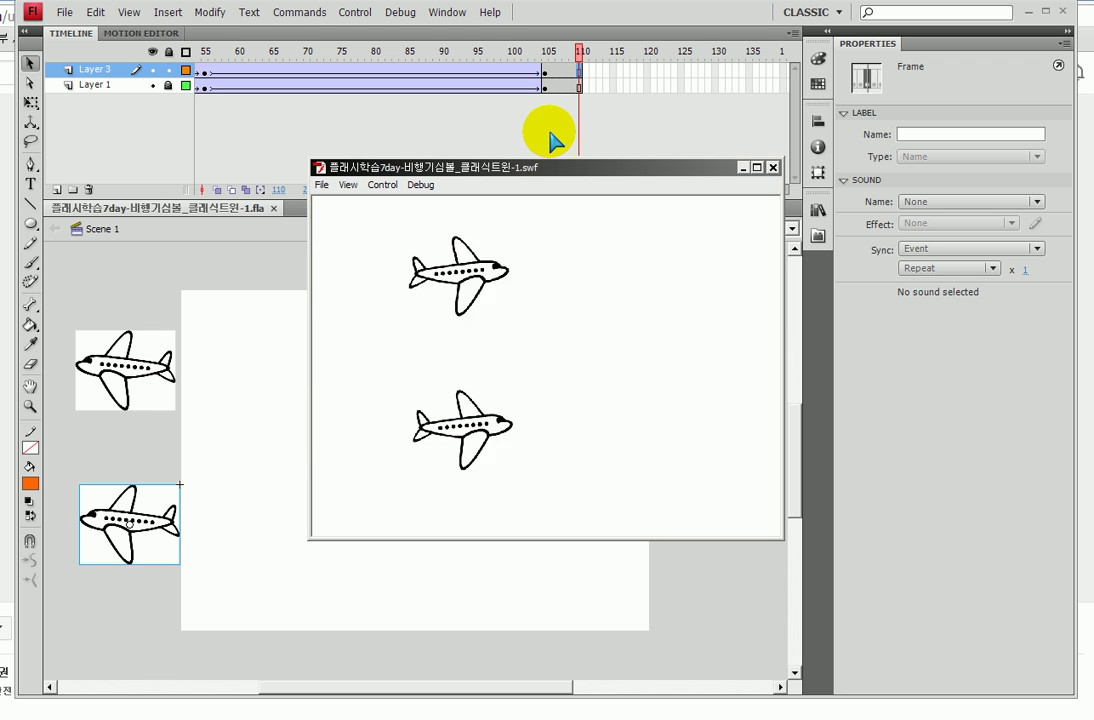
left_click(773, 167)
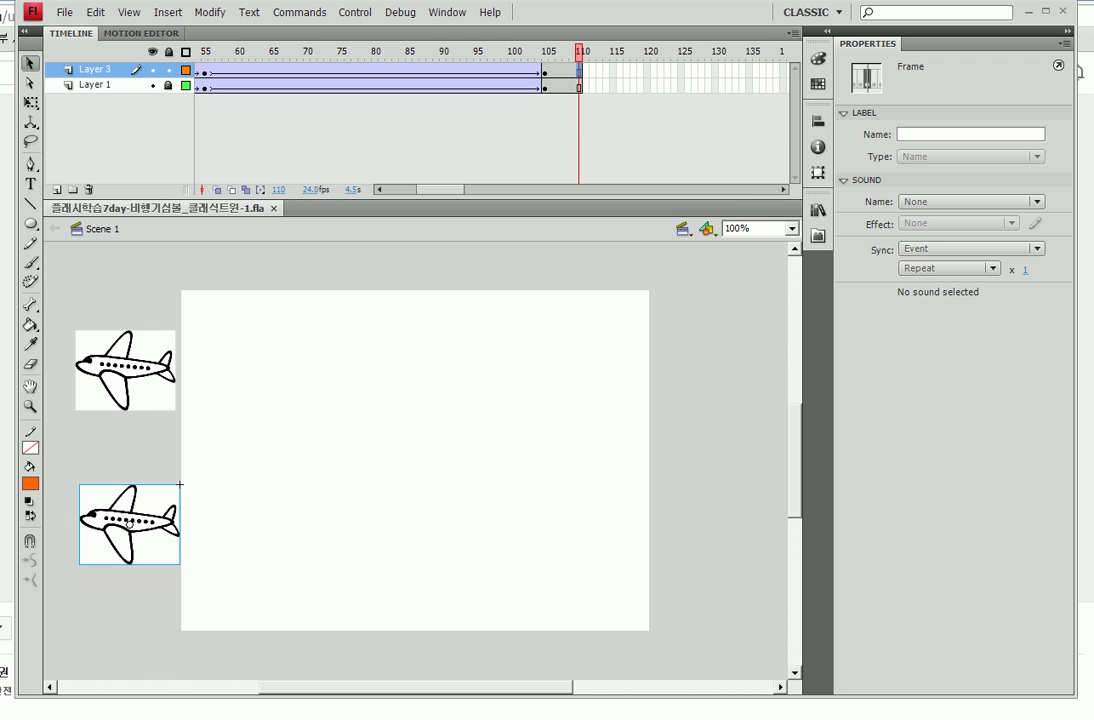